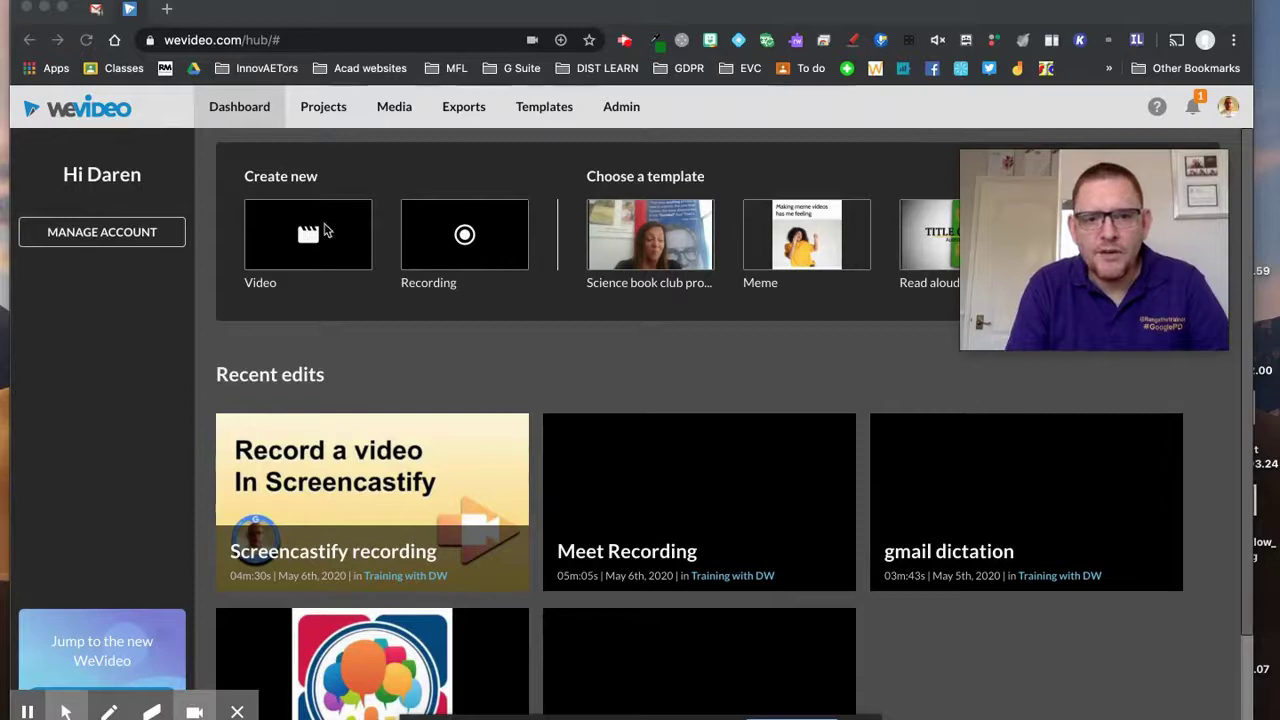
Create a new Video edit from the dashboard's Create new section.
{"action": "left_click", "coordinate": [327, 231]}
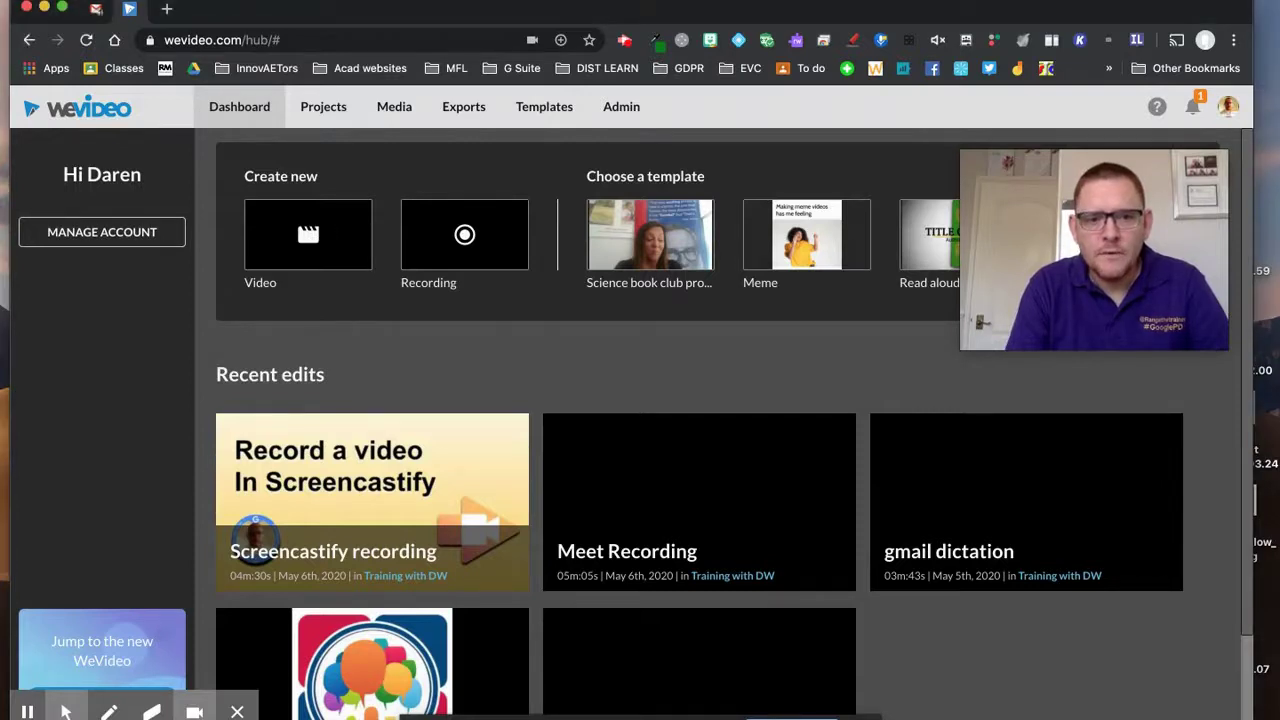
{"action": "left_click", "coordinate": [307, 234]}
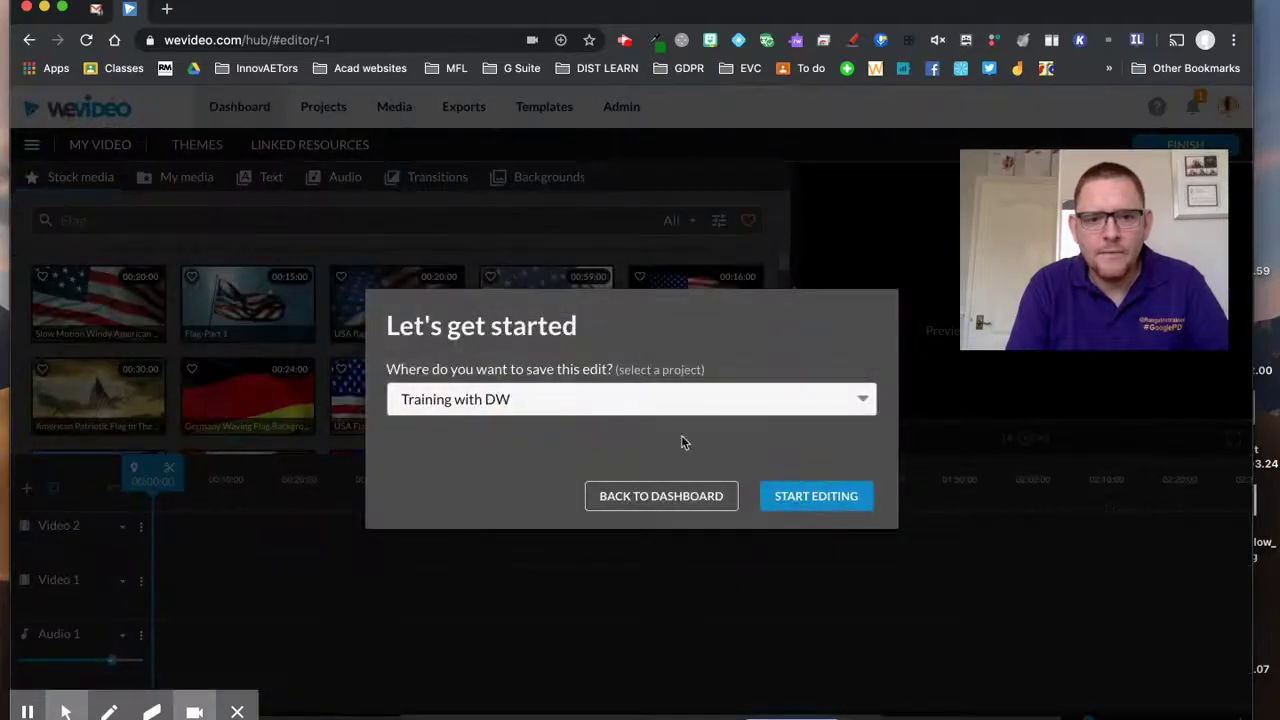
Save the new edit to the Training with DW project and start editing.
{"action": "left_click", "coordinate": [853, 404]}
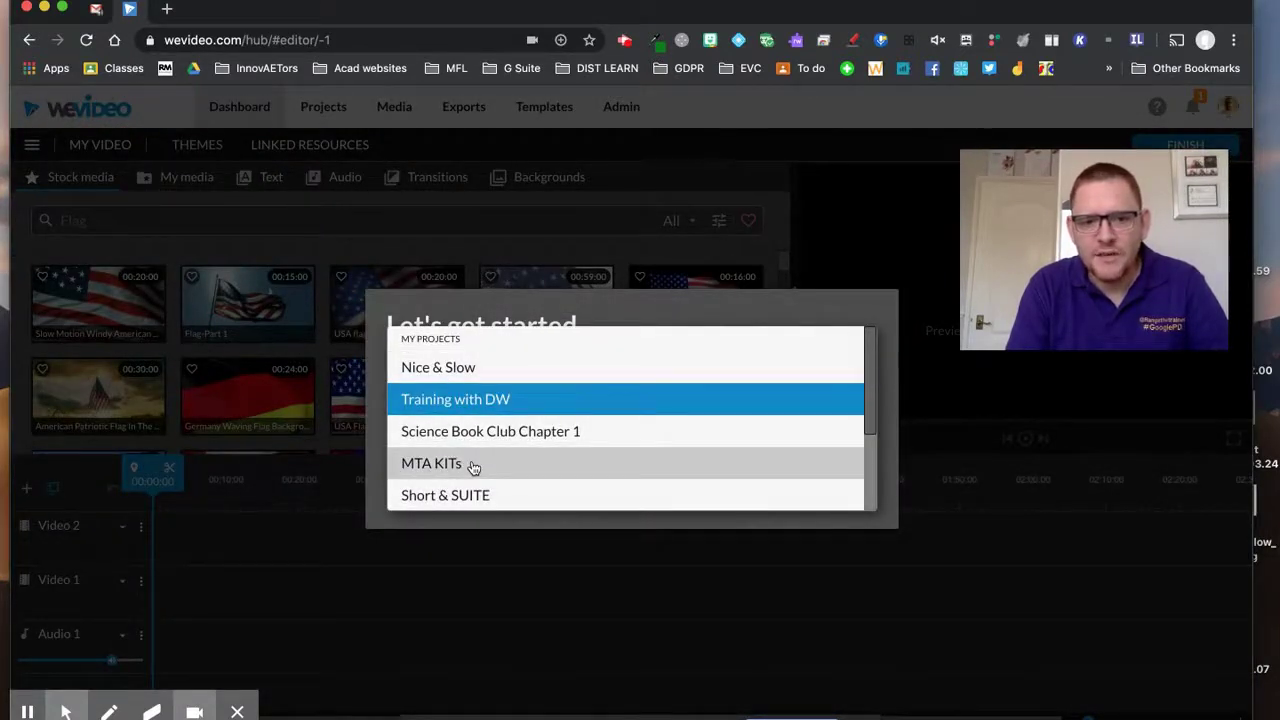
{"action": "left_click", "coordinate": [471, 402]}
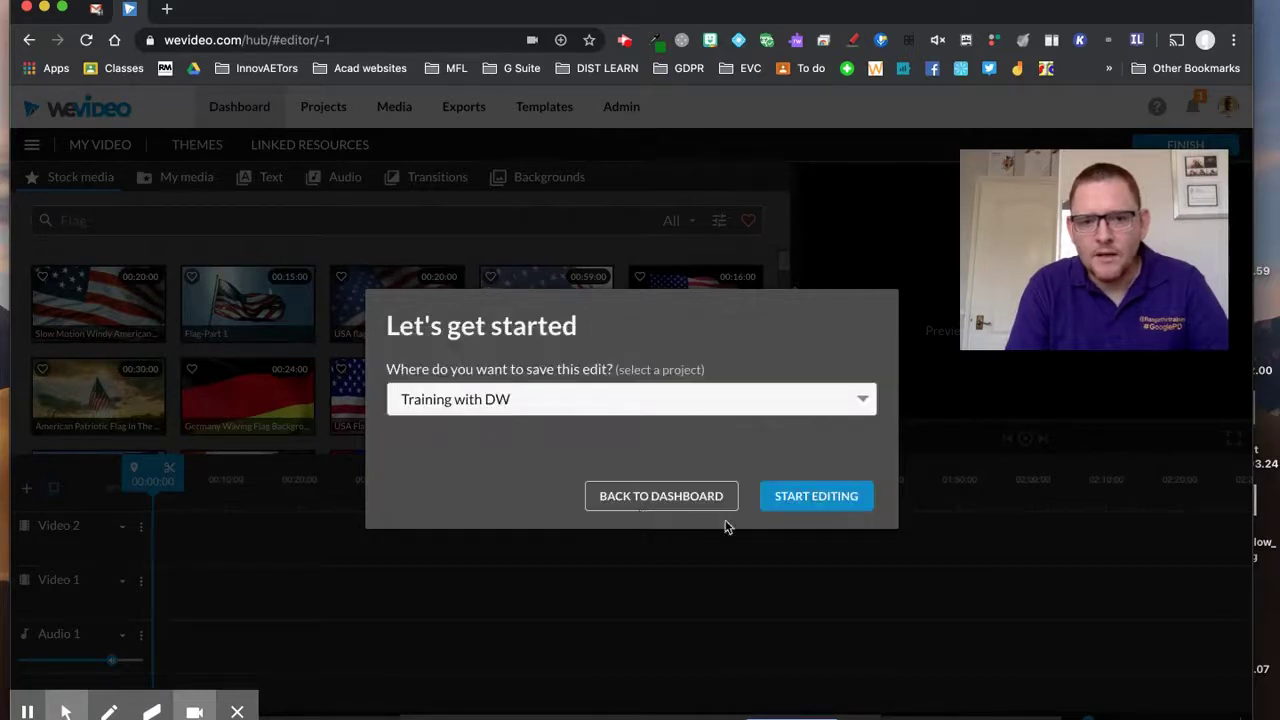
{"action": "left_click", "coordinate": [805, 500]}
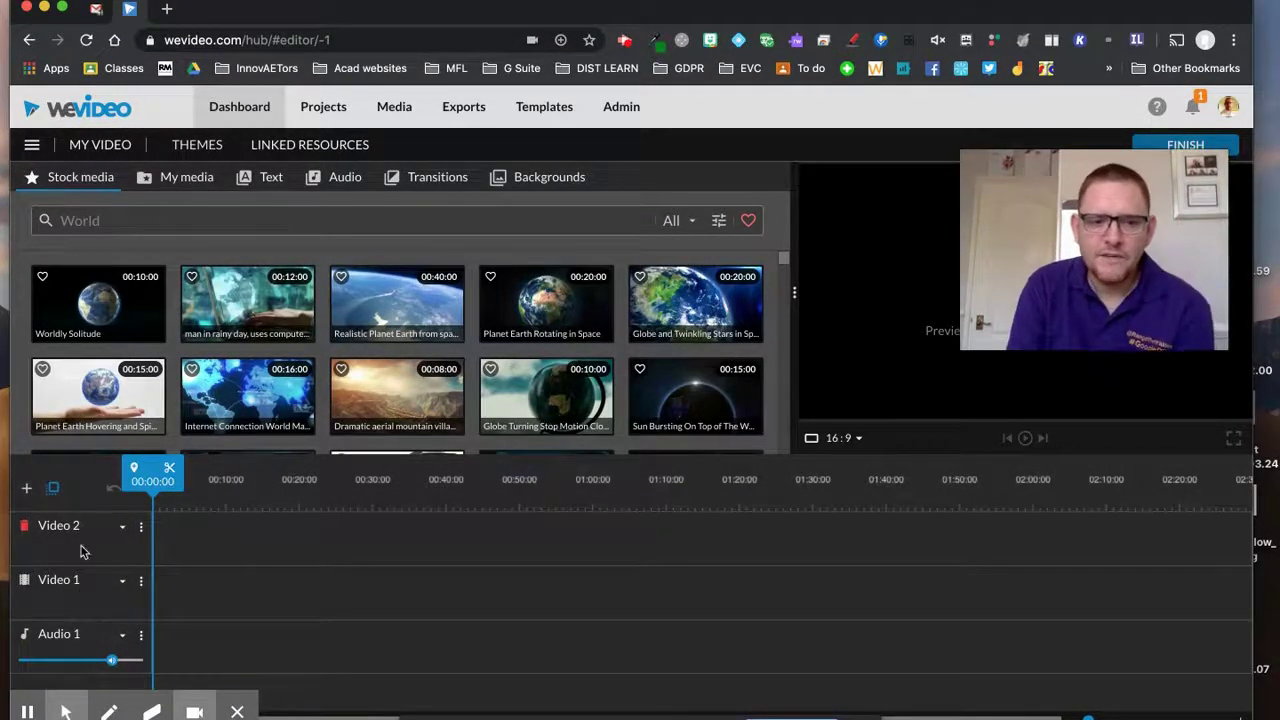
{"action": "mouse_move", "coordinate": [215, 700]}
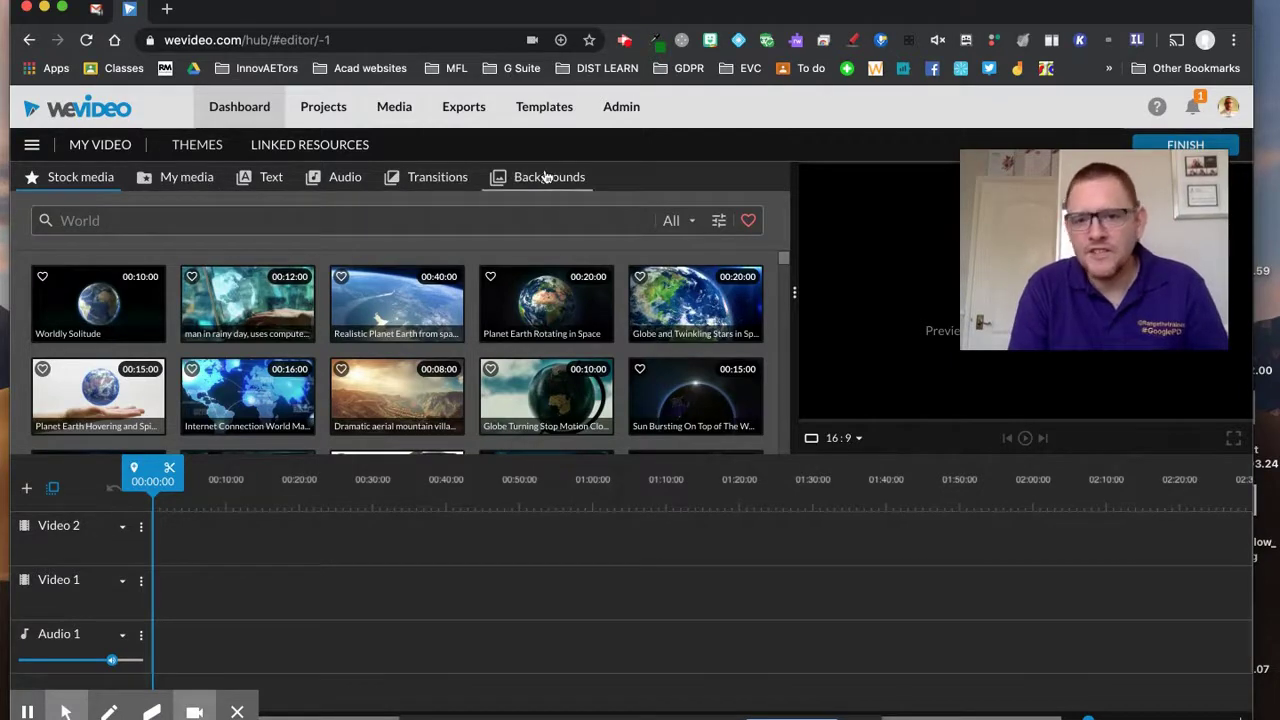
{"action": "left_click_drag", "start_coordinate": [1089, 268], "coordinate": [160, 340]}
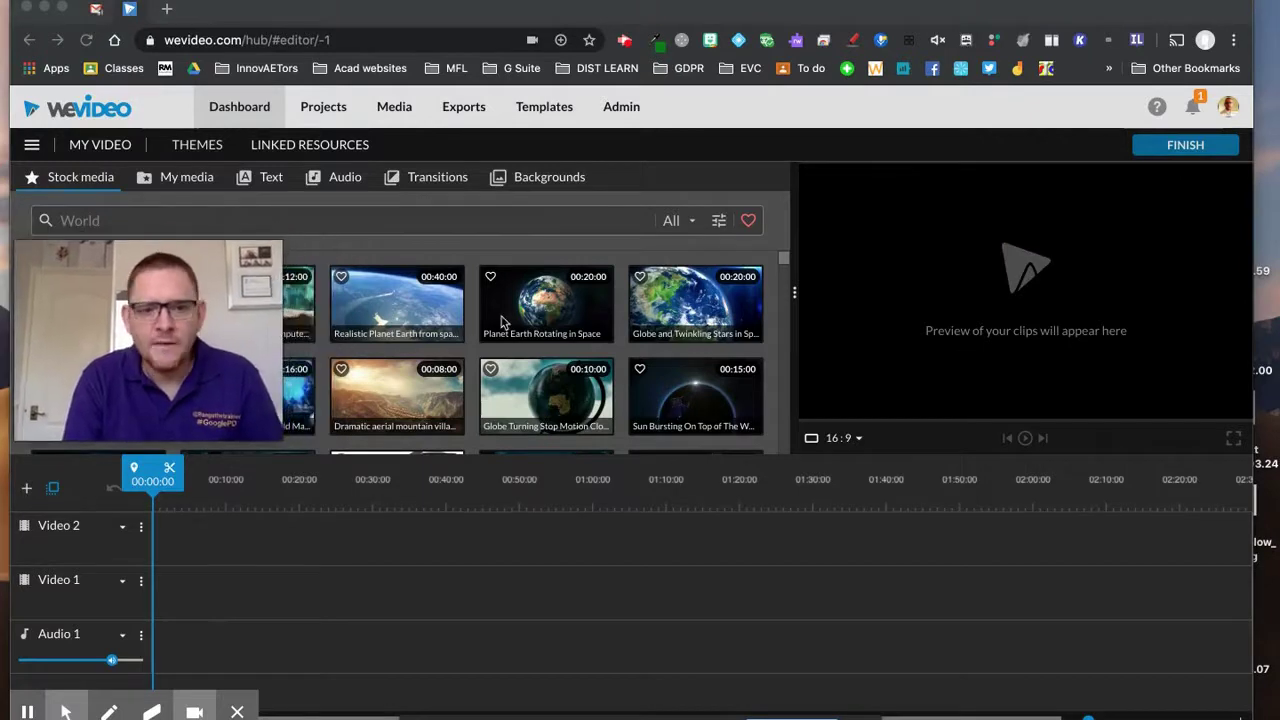
{"action": "mouse_move", "coordinate": [116, 318]}
{"action": "left_click_drag", "start_coordinate": [116, 318], "coordinate": [1080, 395]}
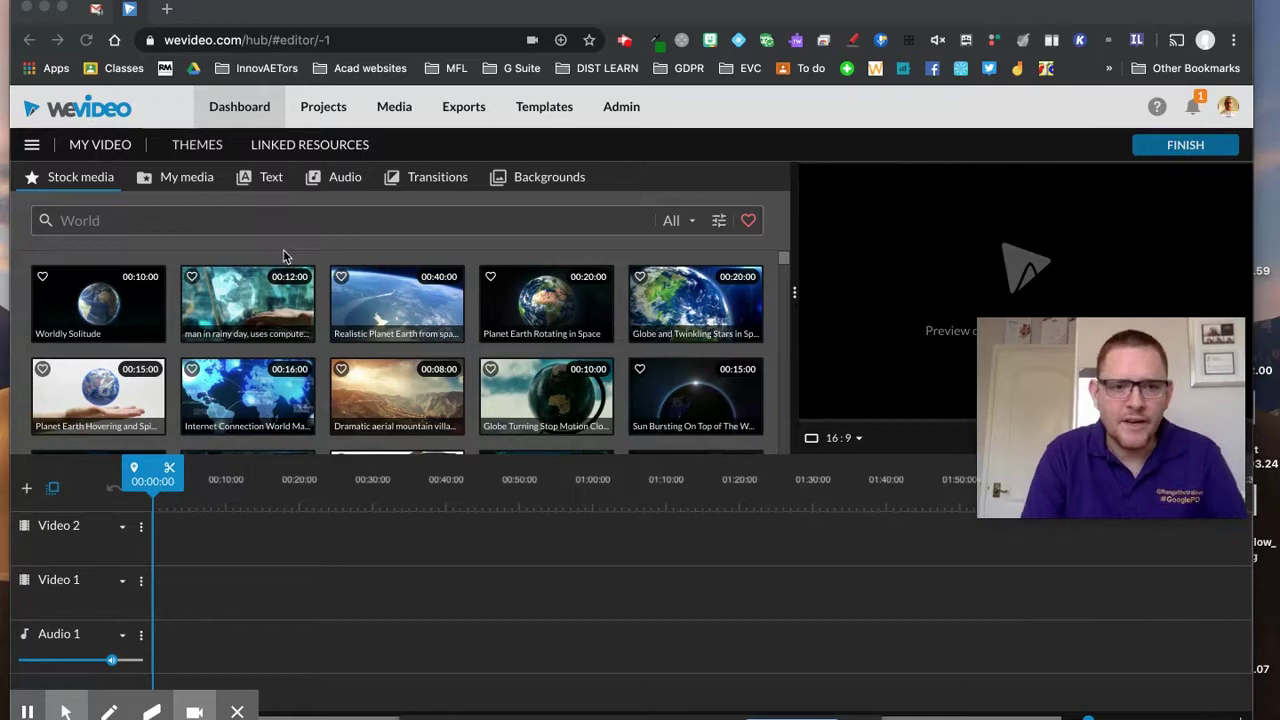
Search stock media for 'news intro' and place the Breaking News clip at the start of Video 1.
{"action": "left_click", "coordinate": [224, 219]}
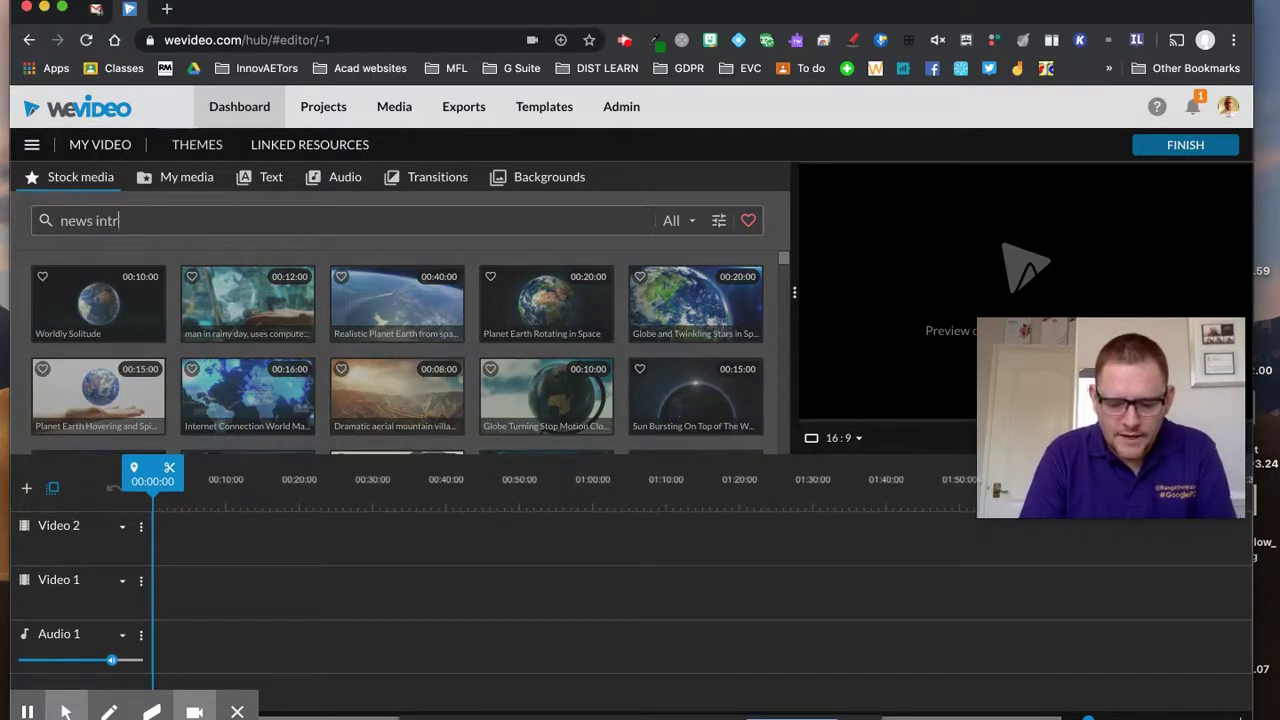
{"action": "key", "text": "Return"}
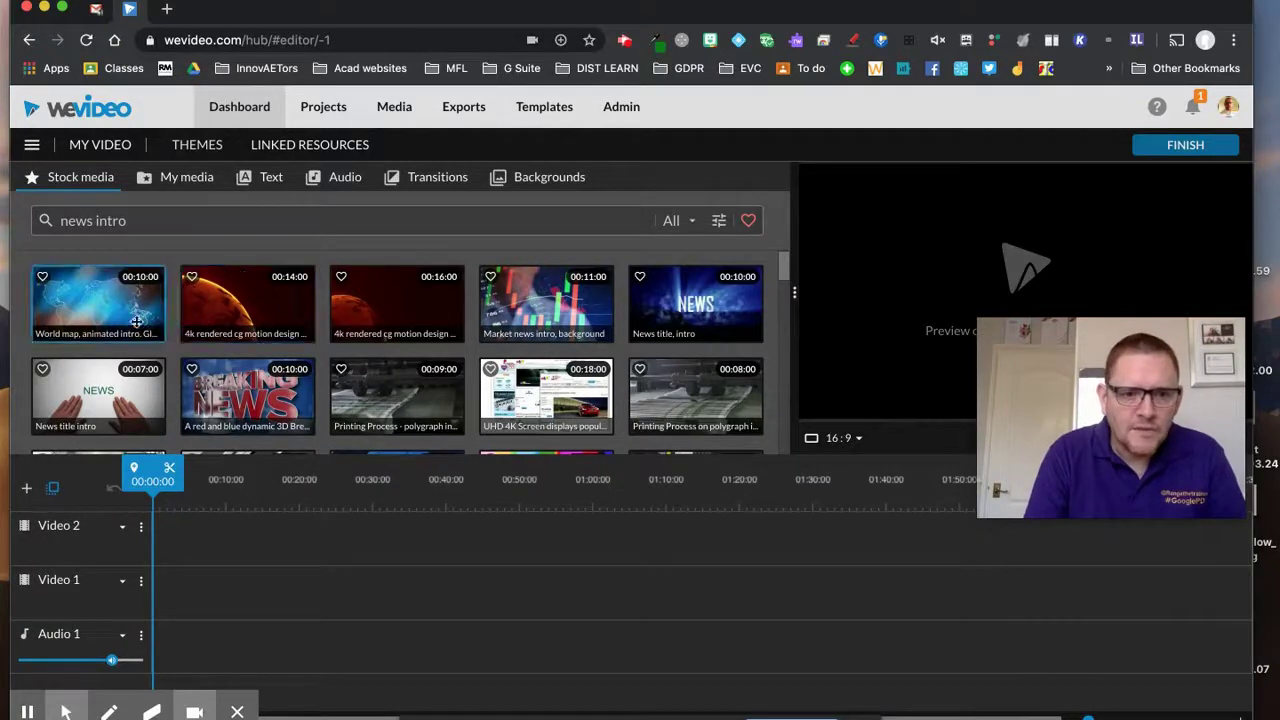
{"action": "scroll", "coordinate": [203, 340], "scroll_direction": "down", "scroll_amount": 1}
{"action": "scroll", "coordinate": [203, 340], "scroll_direction": "down", "scroll_amount": 2}
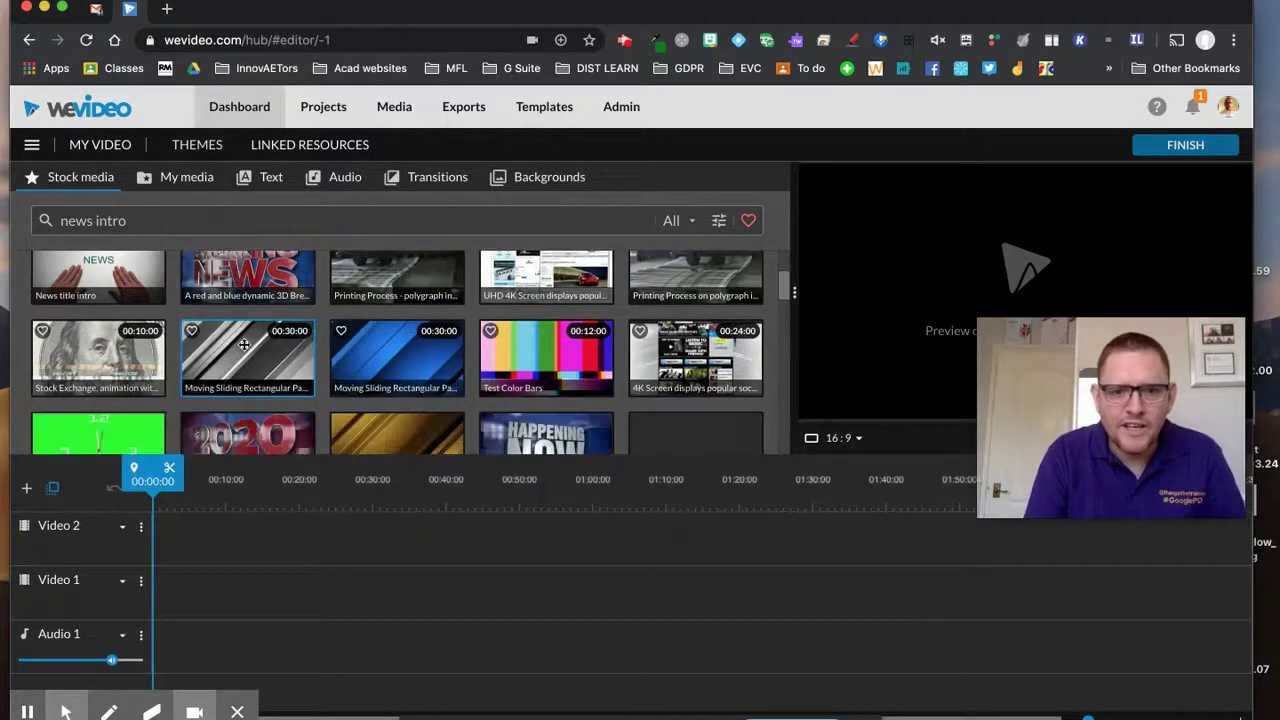
{"action": "scroll", "coordinate": [247, 390], "scroll_direction": "up", "scroll_amount": 3}
{"action": "left_click_drag", "start_coordinate": [247, 395], "coordinate": [156, 594]}
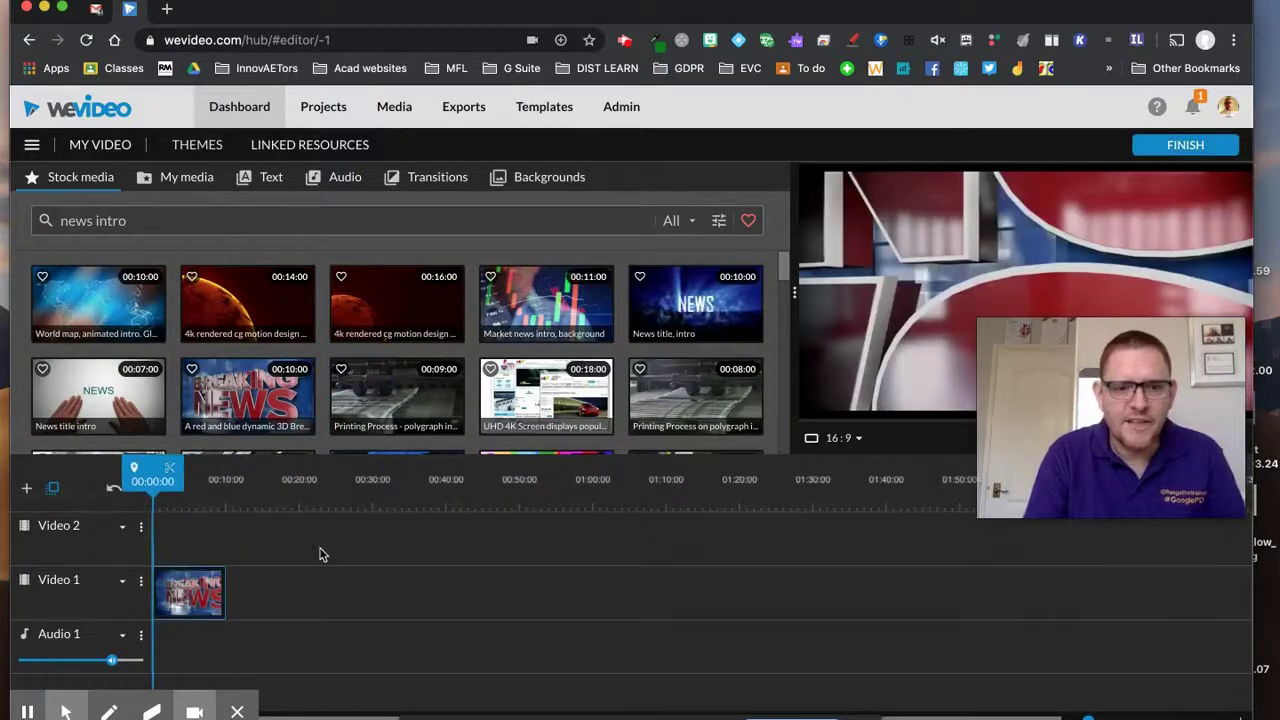
Filter the stock results to Audio and add News Music Theme Intro to Audio 1.
{"action": "left_click", "coordinate": [690, 220]}
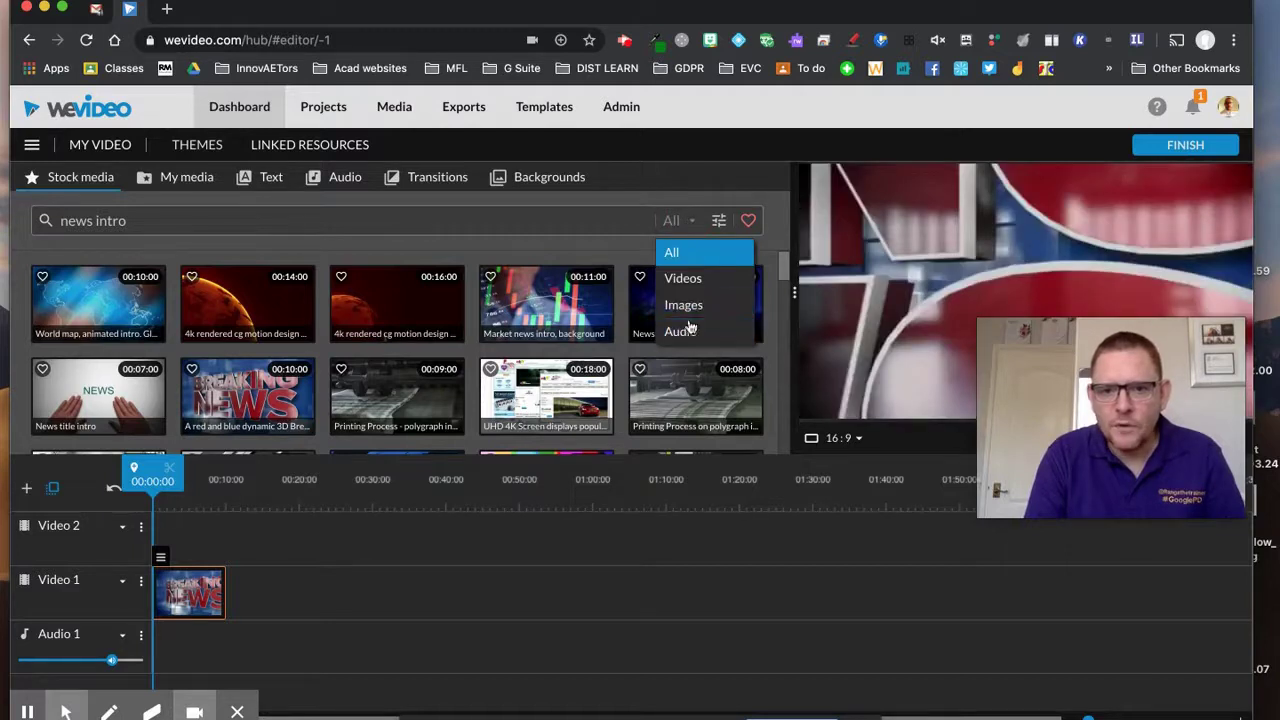
{"action": "left_click", "coordinate": [686, 331]}
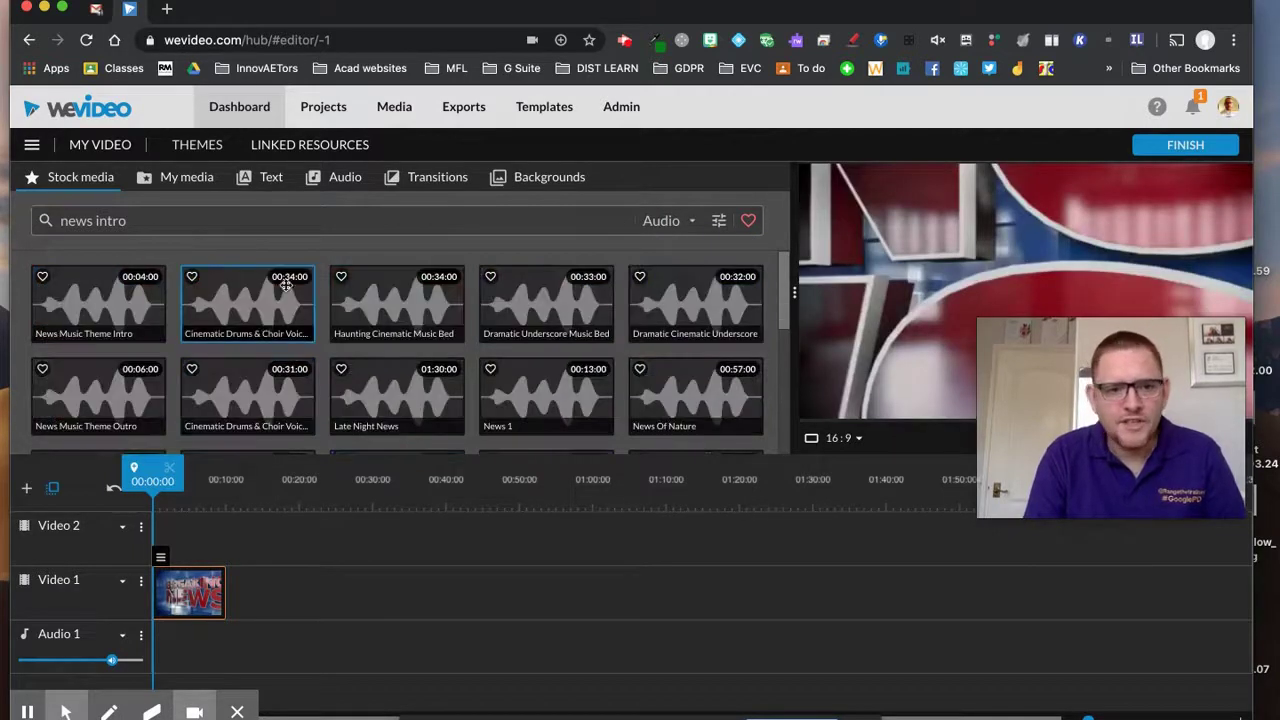
{"action": "left_click_drag", "start_coordinate": [92, 314], "coordinate": [180, 648]}
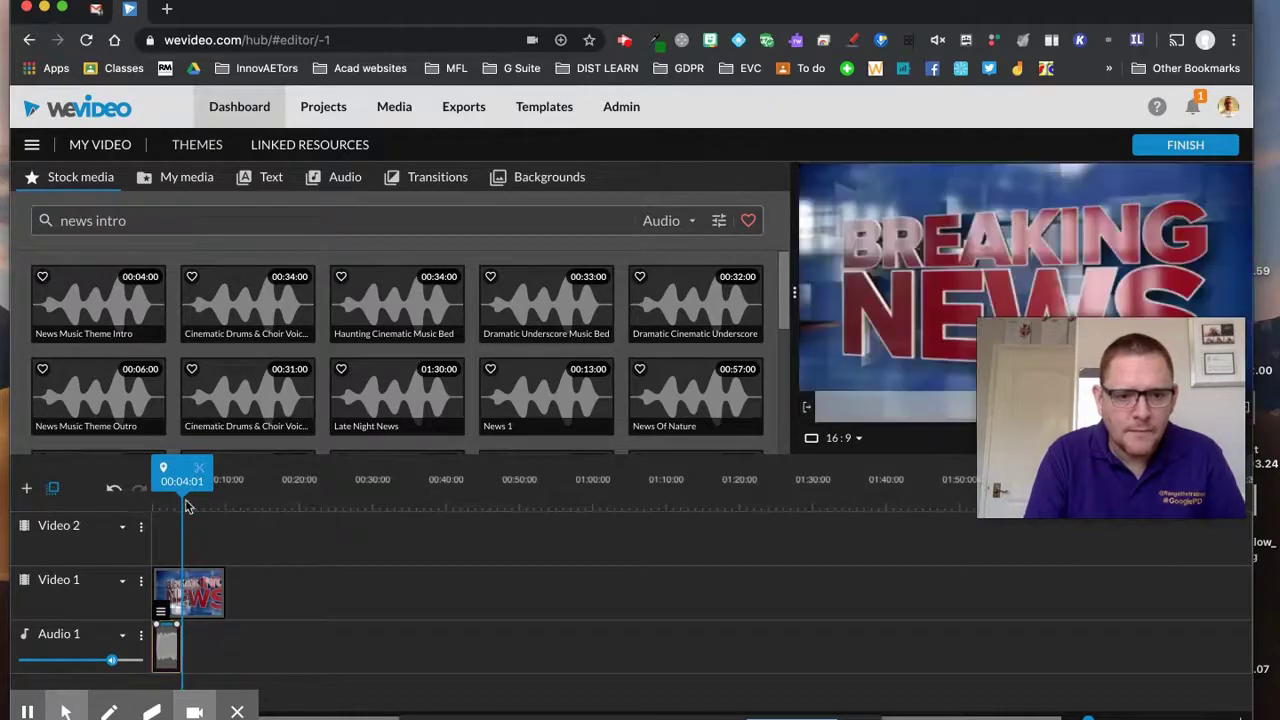
Try stretching and shifting the music clip to about 00:05, then delete it and reset the playhead.
{"action": "left_click", "coordinate": [230, 490]}
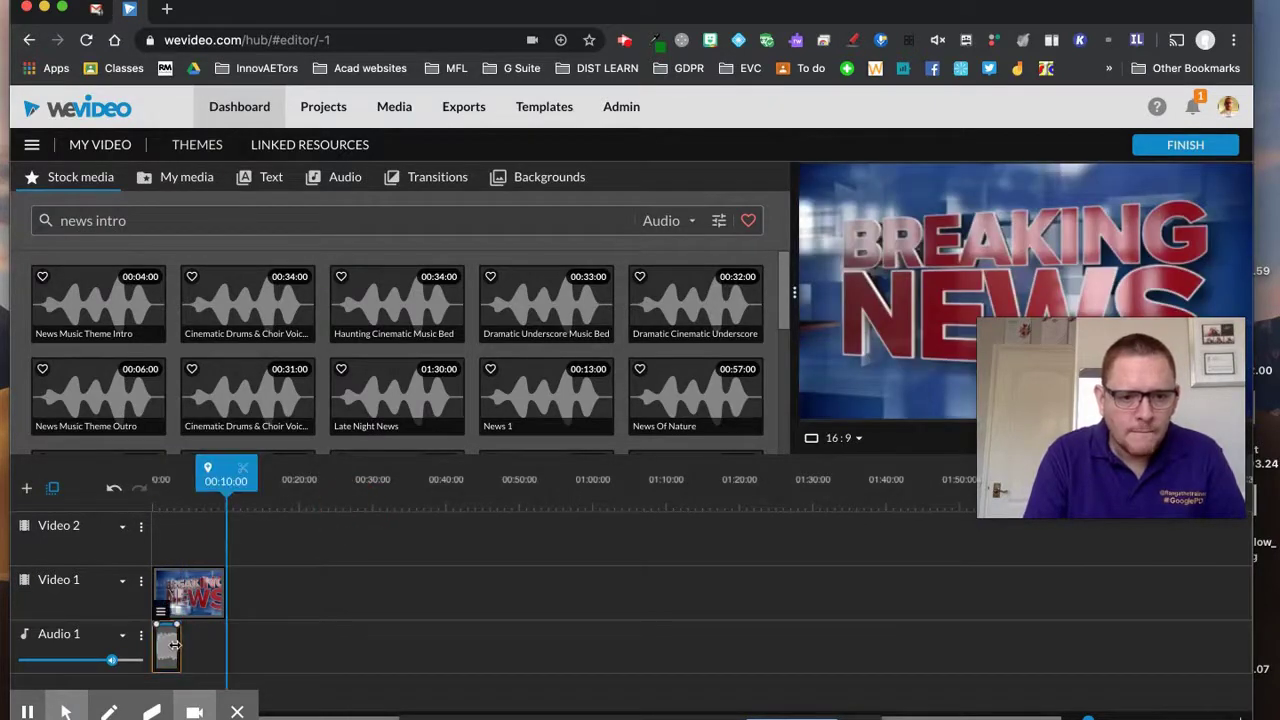
{"action": "mouse_move", "coordinate": [178, 645]}
{"action": "left_mouse_down"}
{"action": "mouse_move", "coordinate": [223, 646]}
{"action": "mouse_move", "coordinate": [180, 648]}
{"action": "left_mouse_up"}
{"action": "left_click_drag", "start_coordinate": [207, 472], "coordinate": [152, 470]}
{"action": "mouse_move", "coordinate": [180, 649]}
{"action": "left_mouse_down"}
{"action": "mouse_move", "coordinate": [234, 651]}
{"action": "mouse_move", "coordinate": [180, 649]}
{"action": "left_mouse_up"}
{"action": "mouse_move", "coordinate": [161, 470]}
{"action": "left_mouse_down"}
{"action": "mouse_move", "coordinate": [190, 473]}
{"action": "mouse_move", "coordinate": [154, 470]}
{"action": "left_mouse_up"}
{"action": "mouse_move", "coordinate": [174, 657]}
{"action": "left_mouse_down"}
{"action": "mouse_move", "coordinate": [217, 663]}
{"action": "mouse_move", "coordinate": [193, 662]}
{"action": "left_mouse_up"}
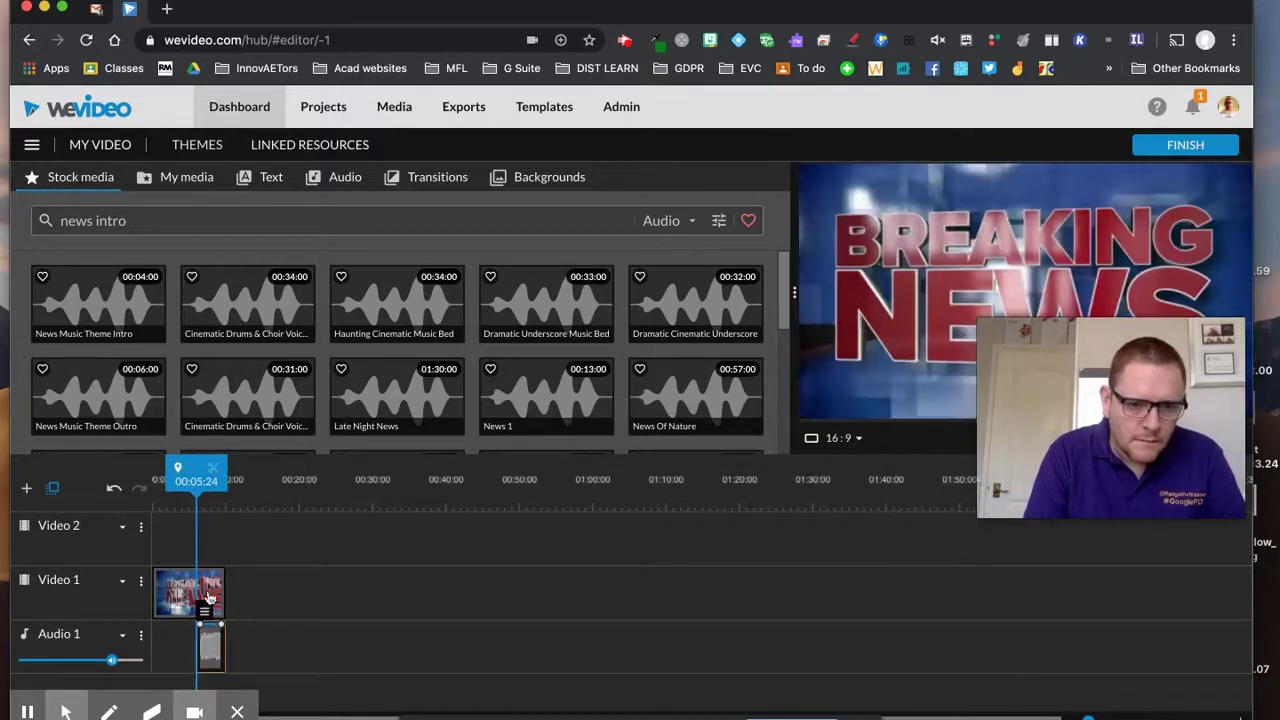
{"action": "left_click_drag", "start_coordinate": [197, 470], "coordinate": [226, 470]}
{"action": "mouse_move", "coordinate": [197, 653]}
{"action": "left_mouse_down"}
{"action": "mouse_move", "coordinate": [149, 651]}
{"action": "mouse_move", "coordinate": [220, 647]}
{"action": "left_mouse_up"}
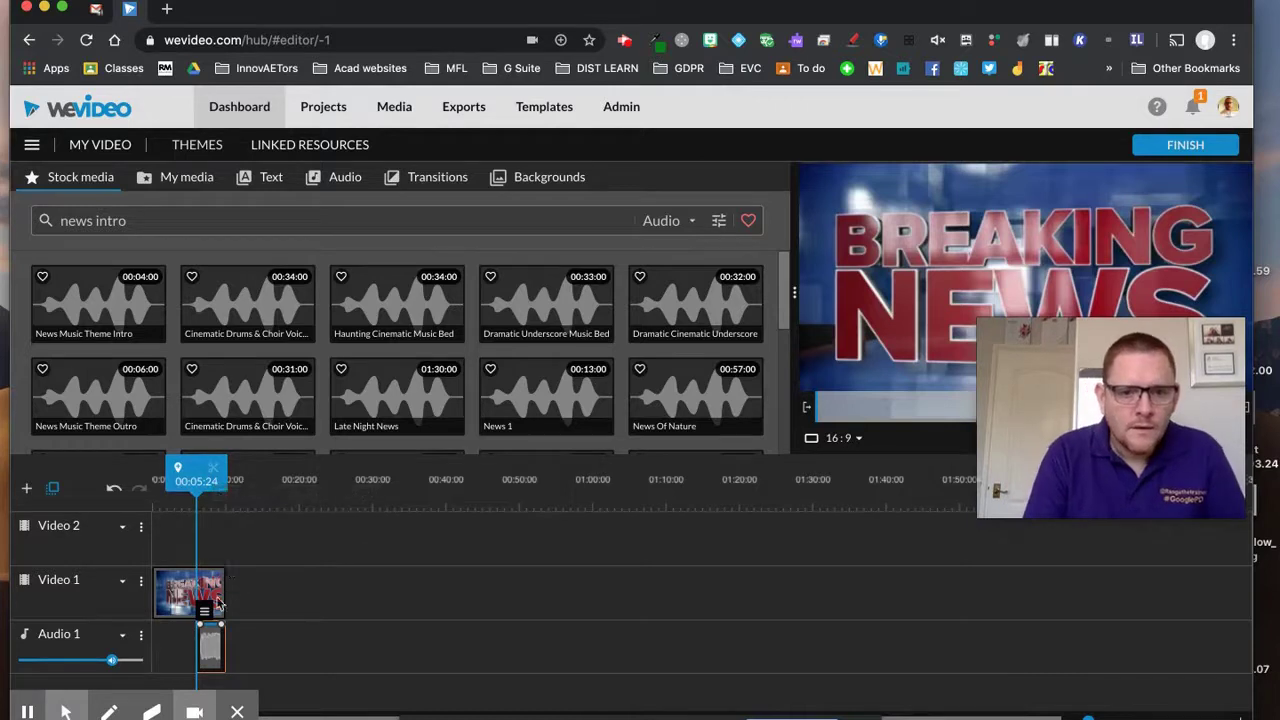
{"action": "key", "text": "Delete"}
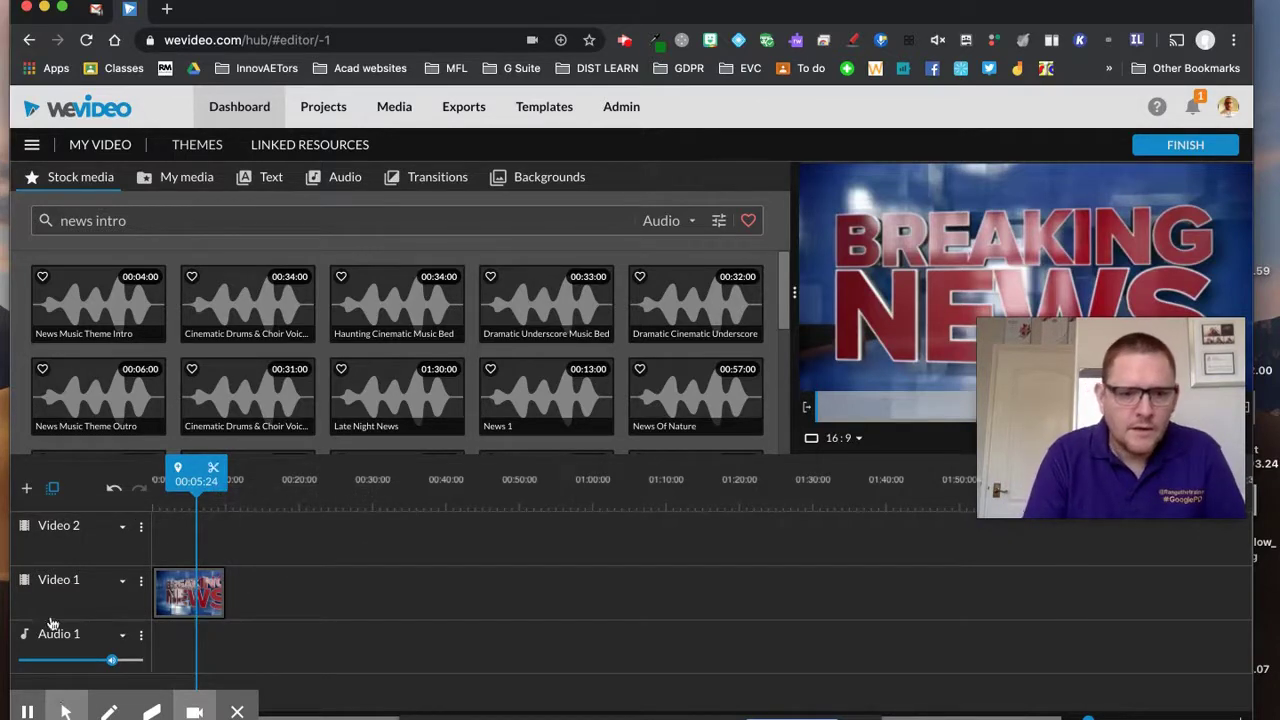
{"action": "left_click", "coordinate": [150, 497]}
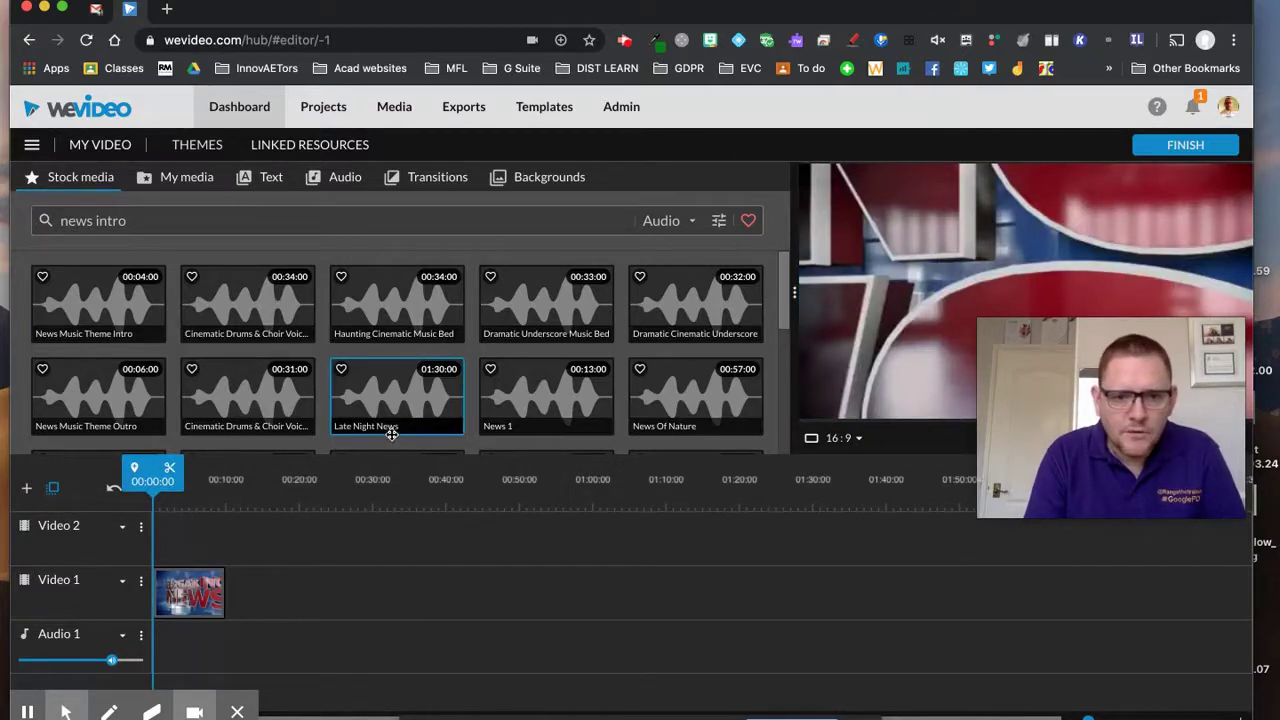
Add Late Night News to Audio 1 and lower its volume keyframes after the intro.
{"action": "left_click_drag", "start_coordinate": [375, 395], "coordinate": [167, 657]}
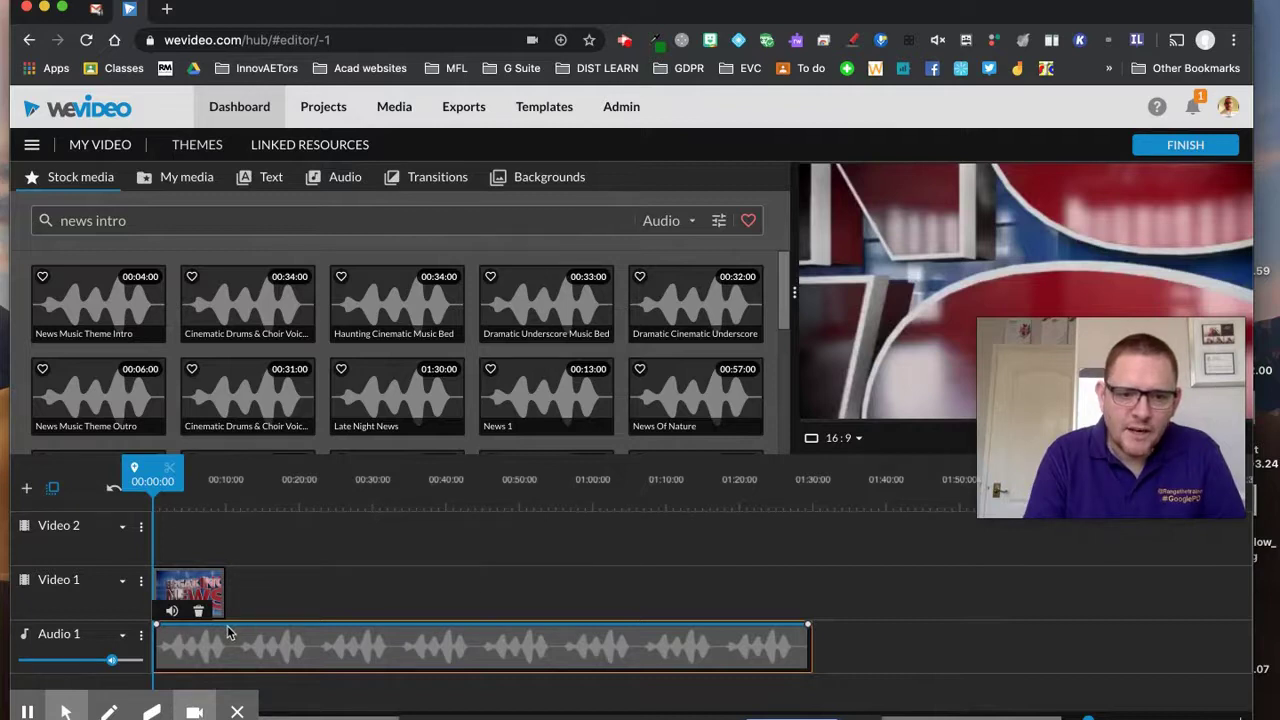
{"action": "left_click_drag", "start_coordinate": [257, 630], "coordinate": [253, 660]}
{"action": "left_click_drag", "start_coordinate": [806, 626], "coordinate": [808, 680]}
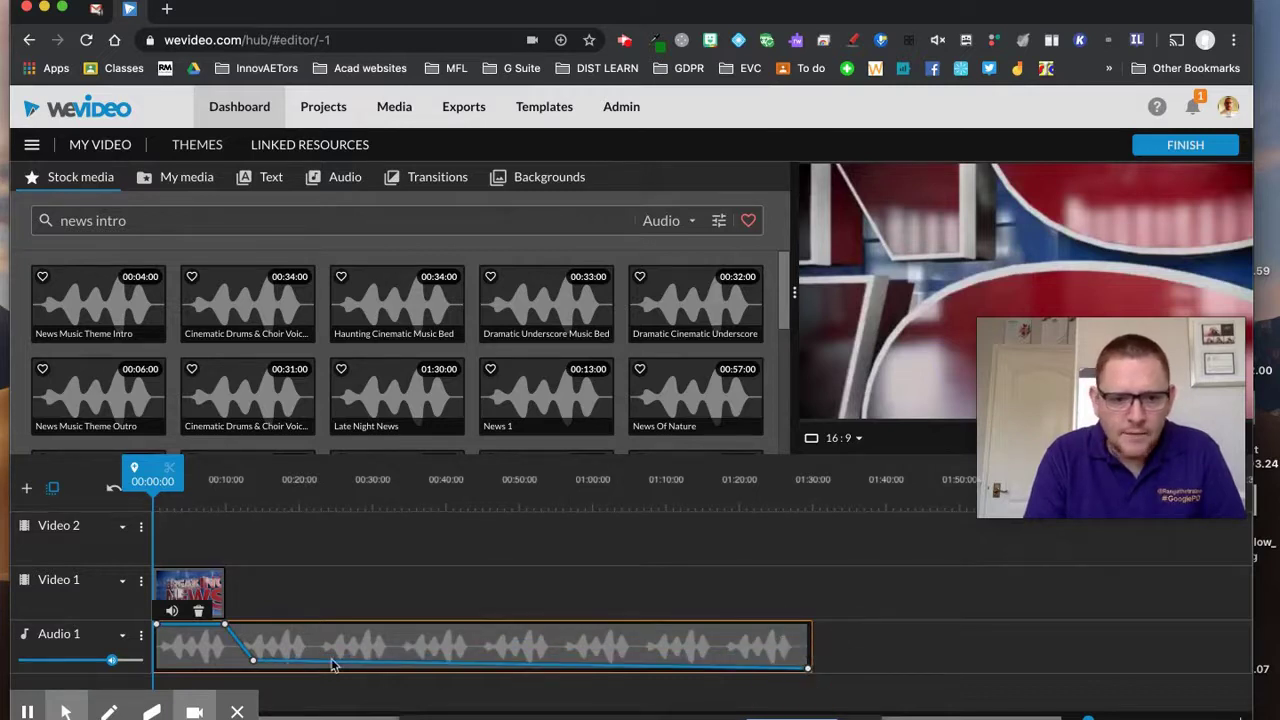
{"action": "left_click", "coordinate": [321, 668]}
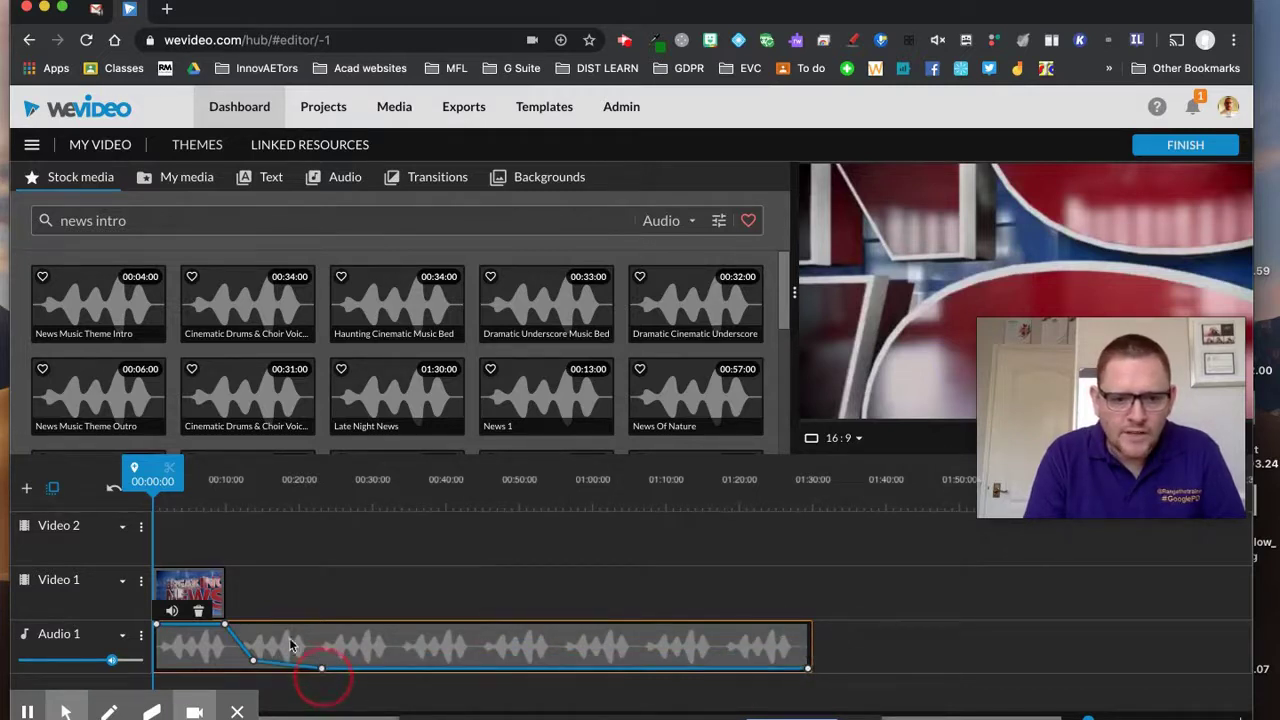
Split the music at about 00:23 and move the remainder to about 01:46.
{"action": "left_click_drag", "start_coordinate": [155, 483], "coordinate": [321, 515]}
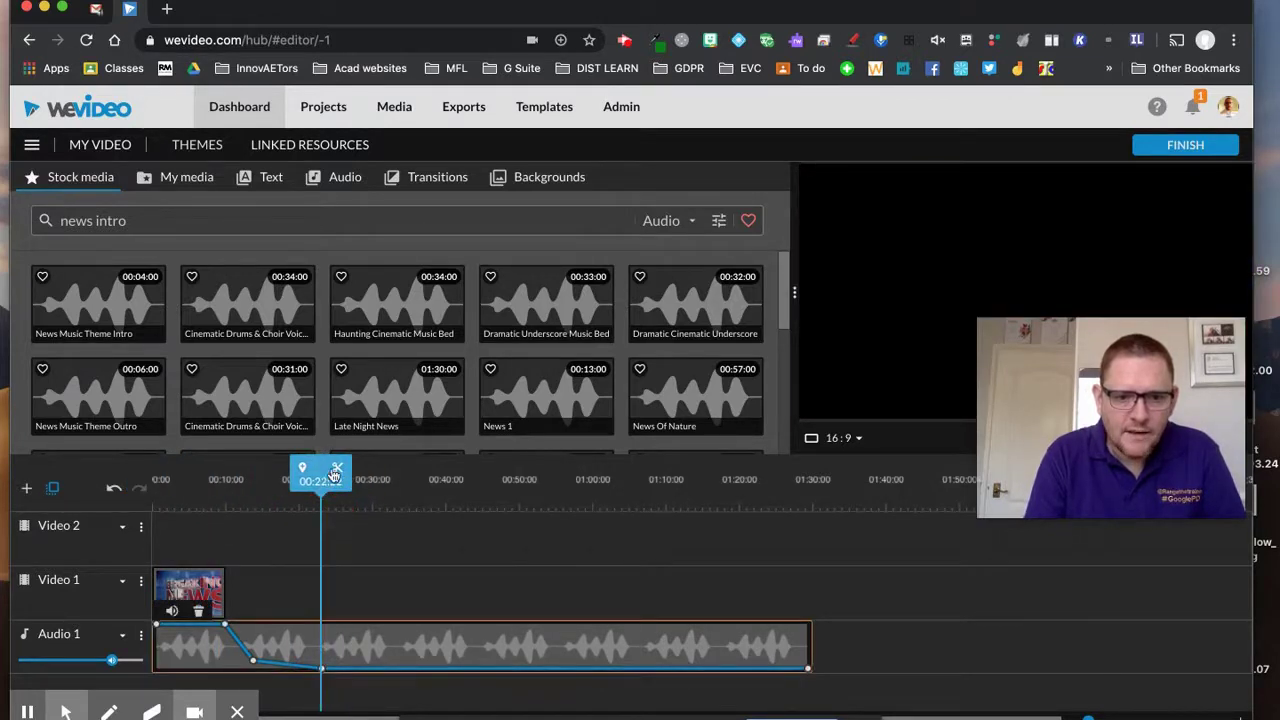
{"action": "left_click", "coordinate": [337, 471]}
{"action": "left_click_drag", "start_coordinate": [371, 631], "coordinate": [711, 648]}
{"action": "left_click_drag", "start_coordinate": [829, 654], "coordinate": [1060, 655]}
{"action": "left_click", "coordinate": [341, 528]}
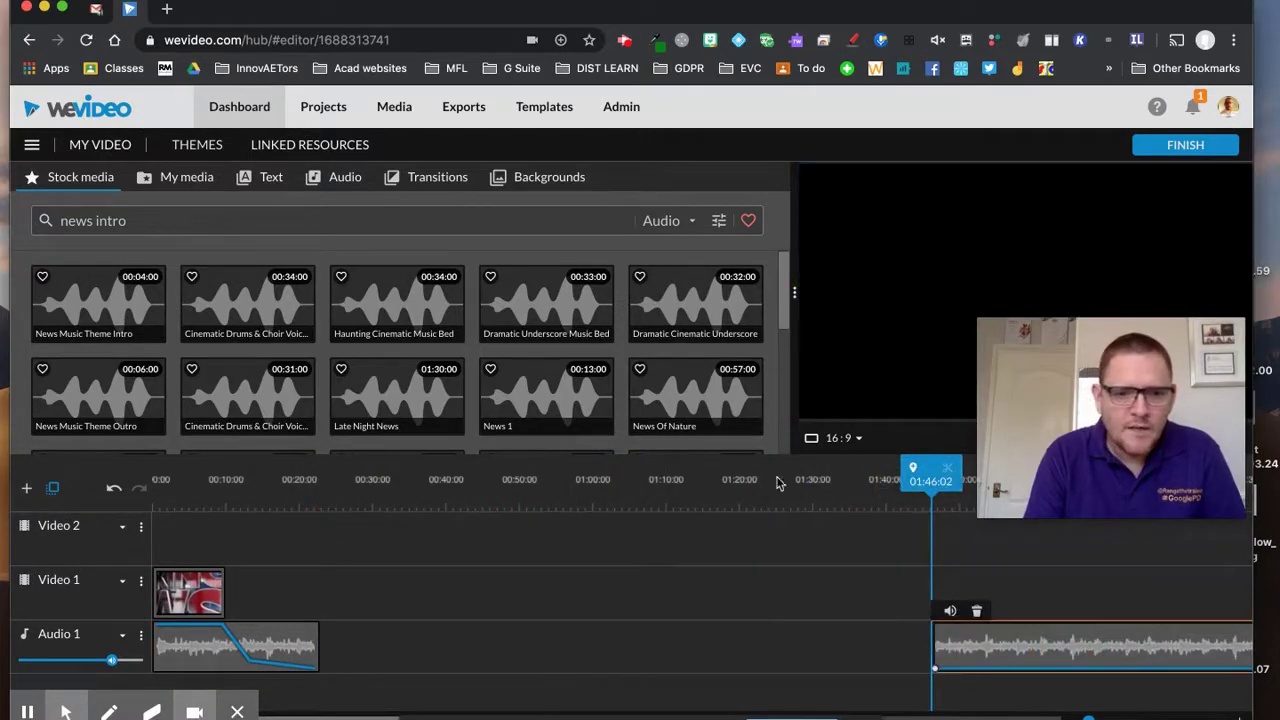
{"action": "left_click_drag", "start_coordinate": [905, 476], "coordinate": [221, 481]}
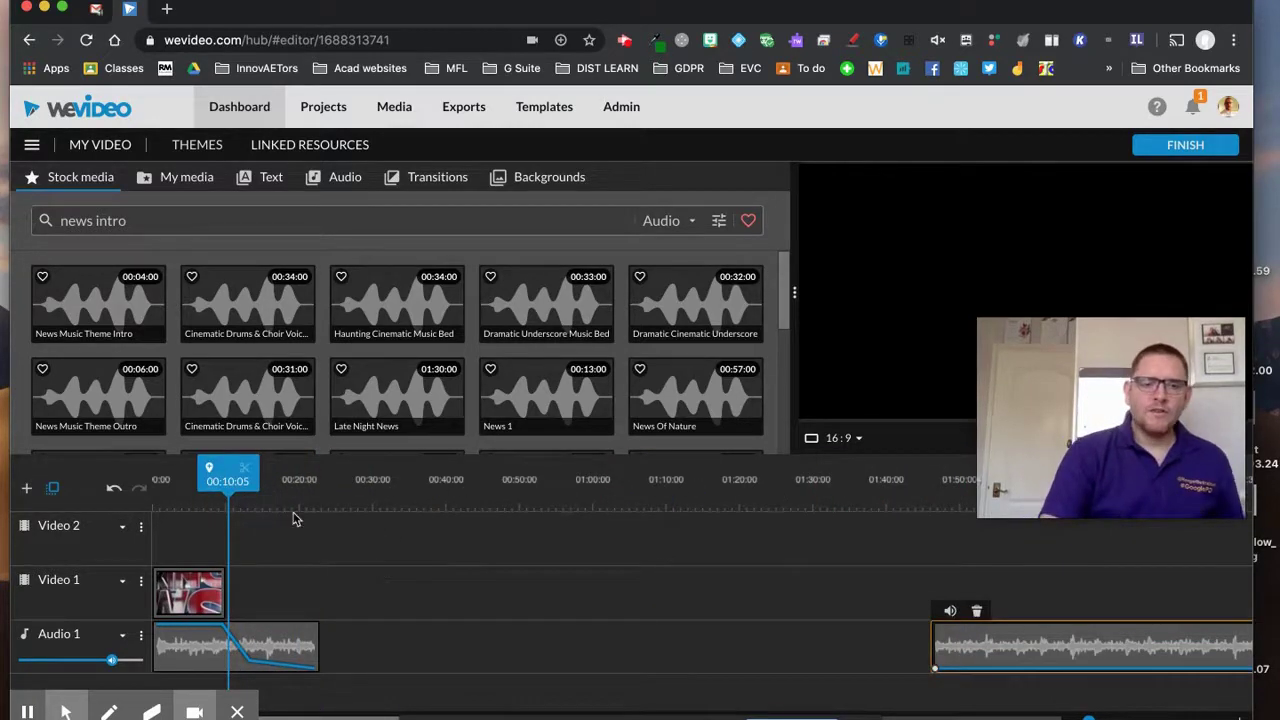
{"action": "left_click", "coordinate": [192, 188]}
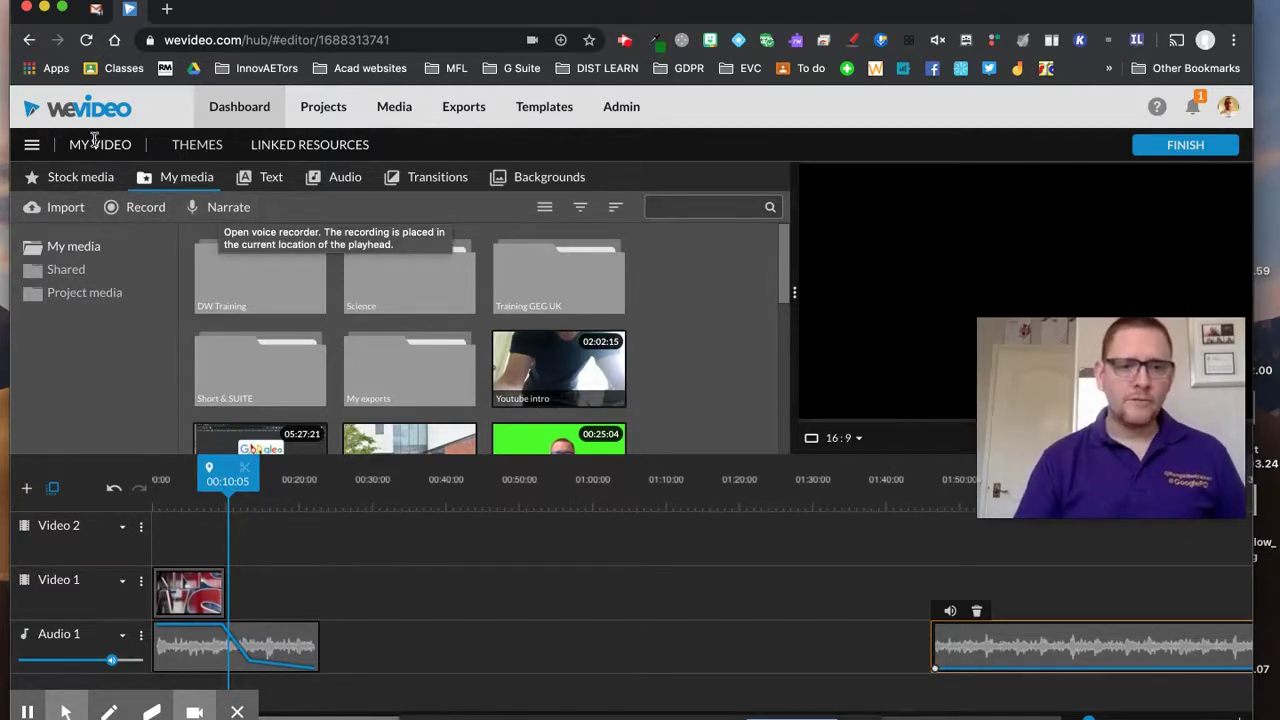
Record a roughly 10-second webcam clip of the presenter on green screen and save it.
{"action": "left_click", "coordinate": [145, 209]}
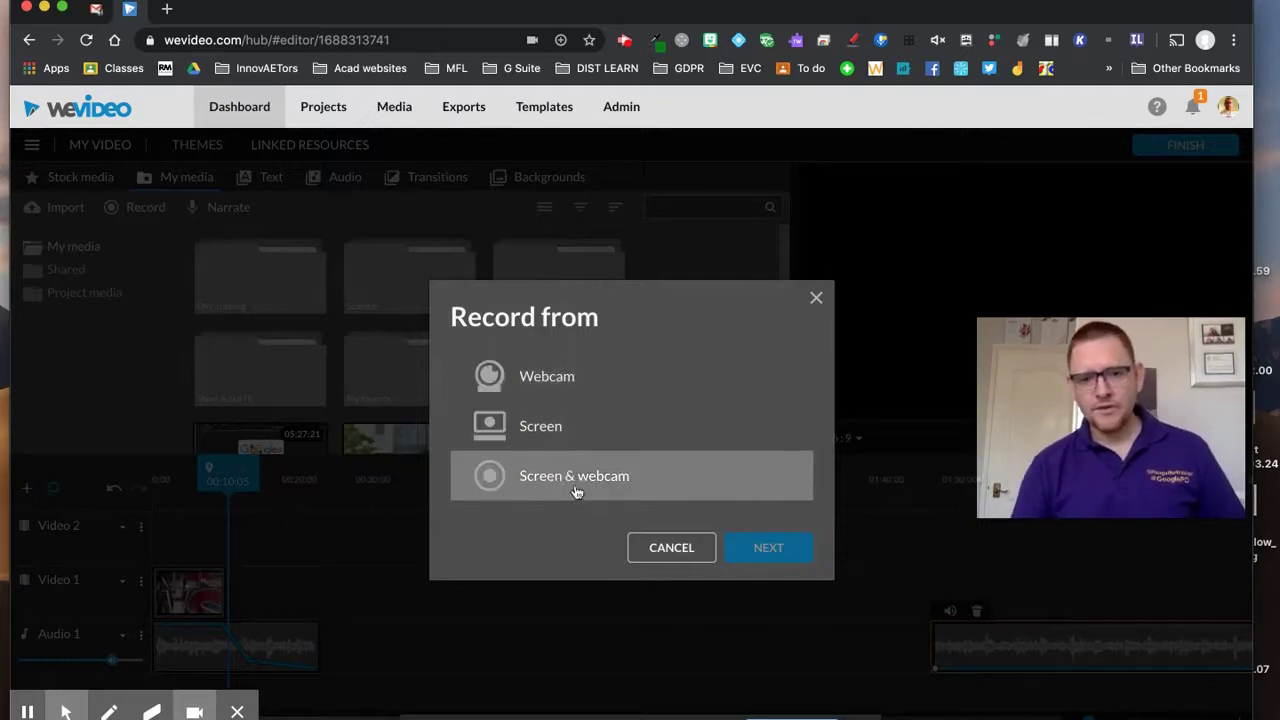
{"action": "left_click", "coordinate": [557, 380]}
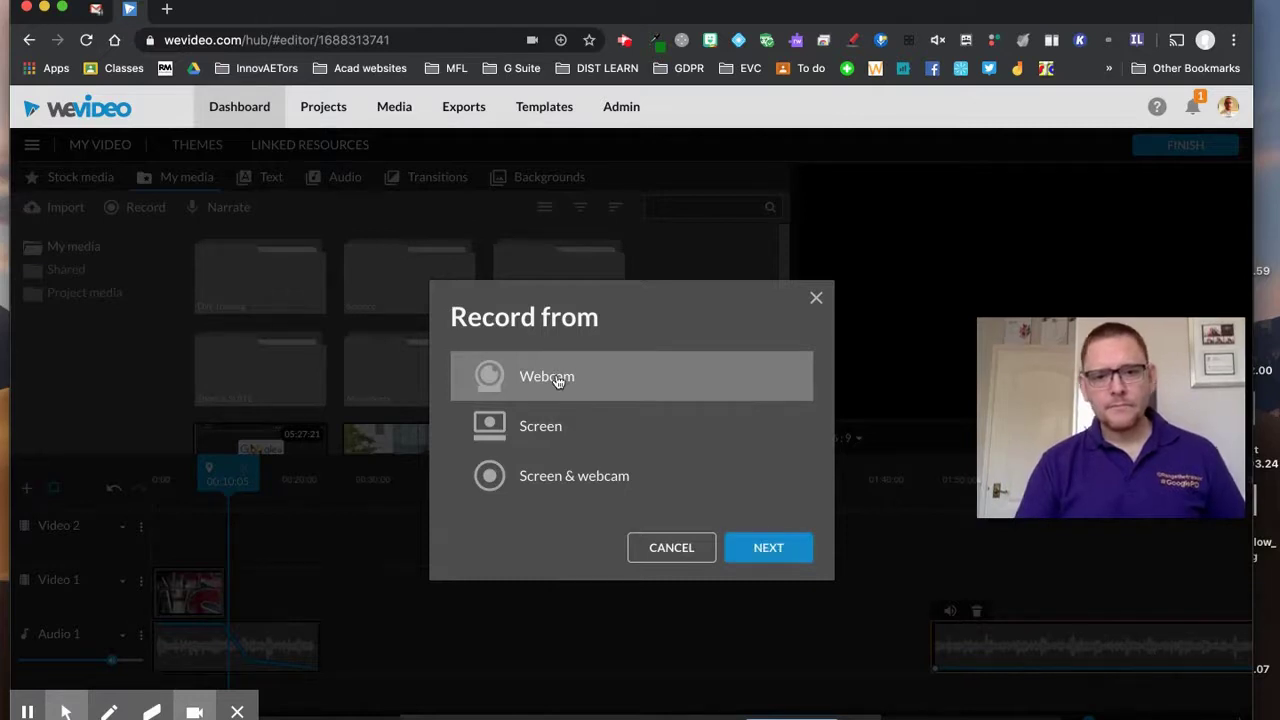
{"action": "left_click", "coordinate": [777, 547]}
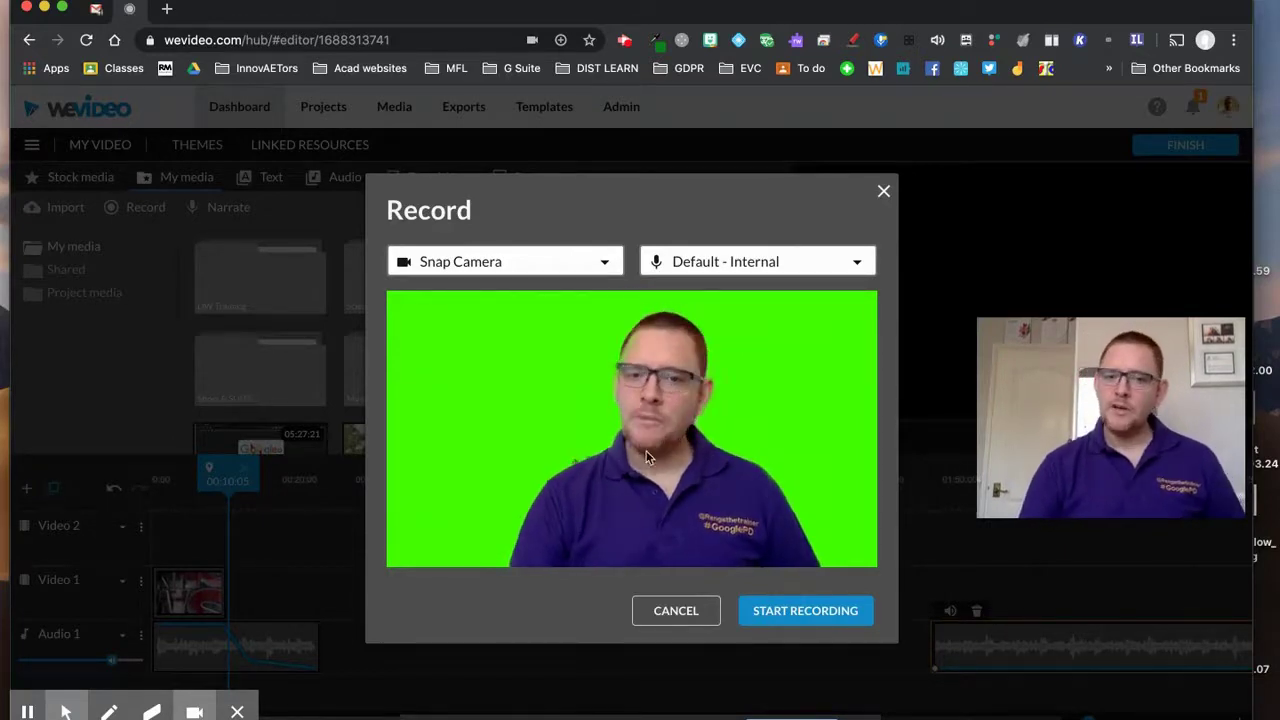
{"action": "left_click", "coordinate": [805, 612]}
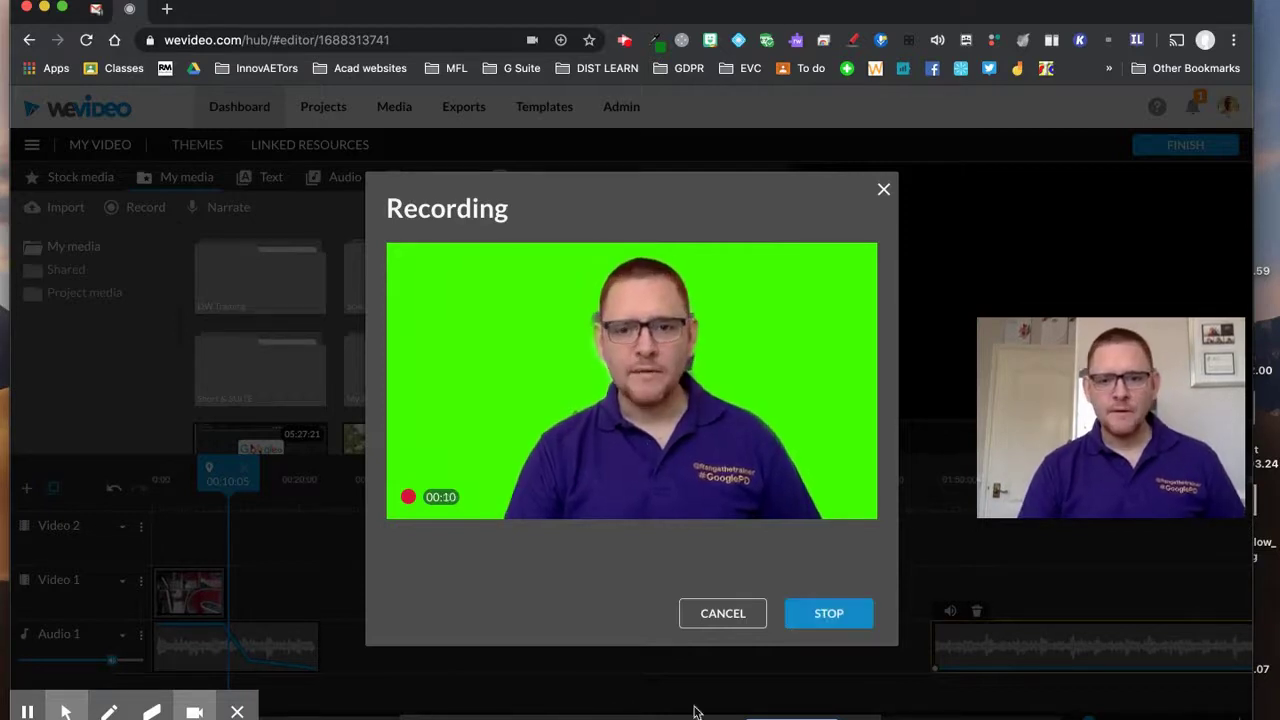
{"action": "left_click", "coordinate": [833, 620]}
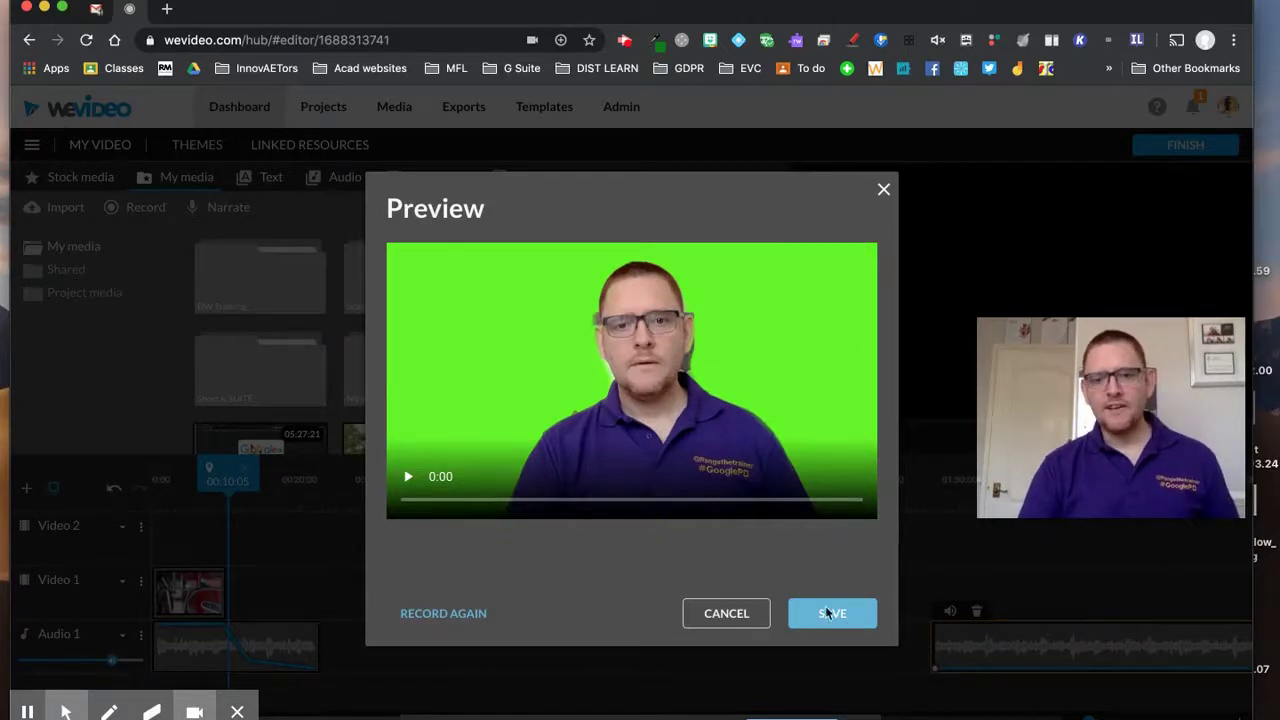
{"action": "left_click", "coordinate": [830, 613]}
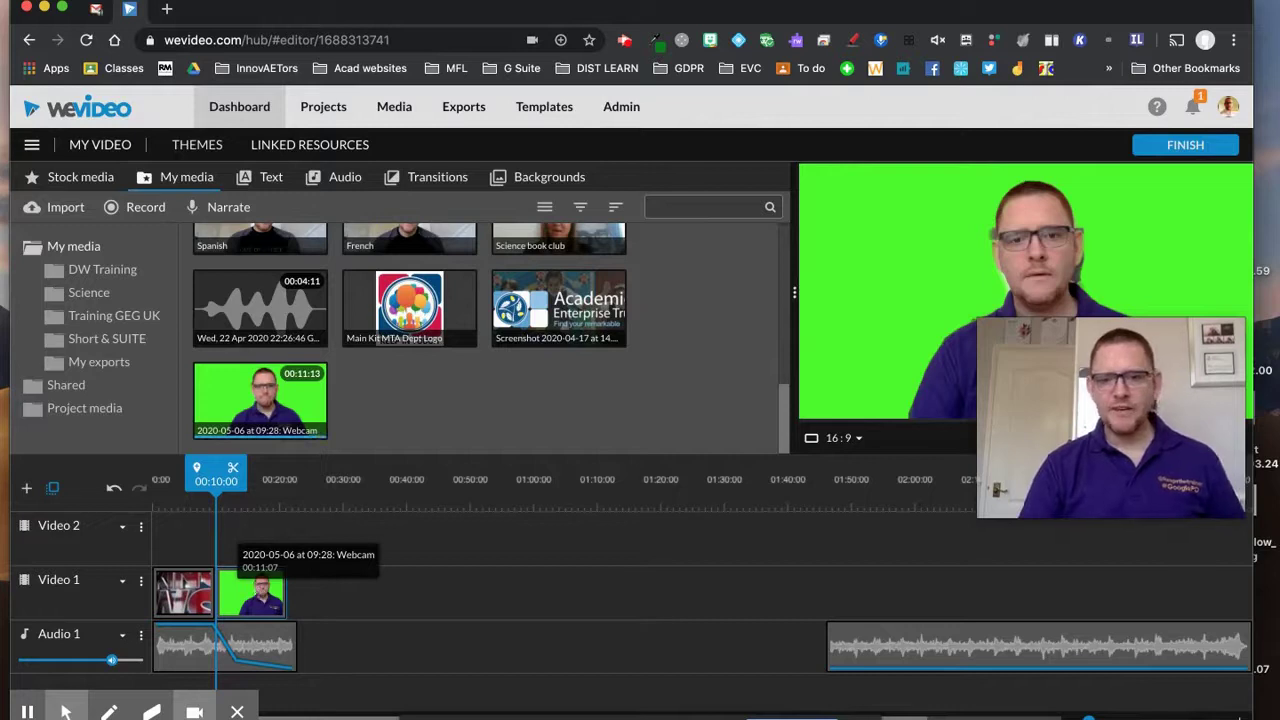
Move the webcam clip to Video 2 and search stock media for 'newsroom'.
{"action": "left_click_drag", "start_coordinate": [252, 594], "coordinate": [252, 538]}
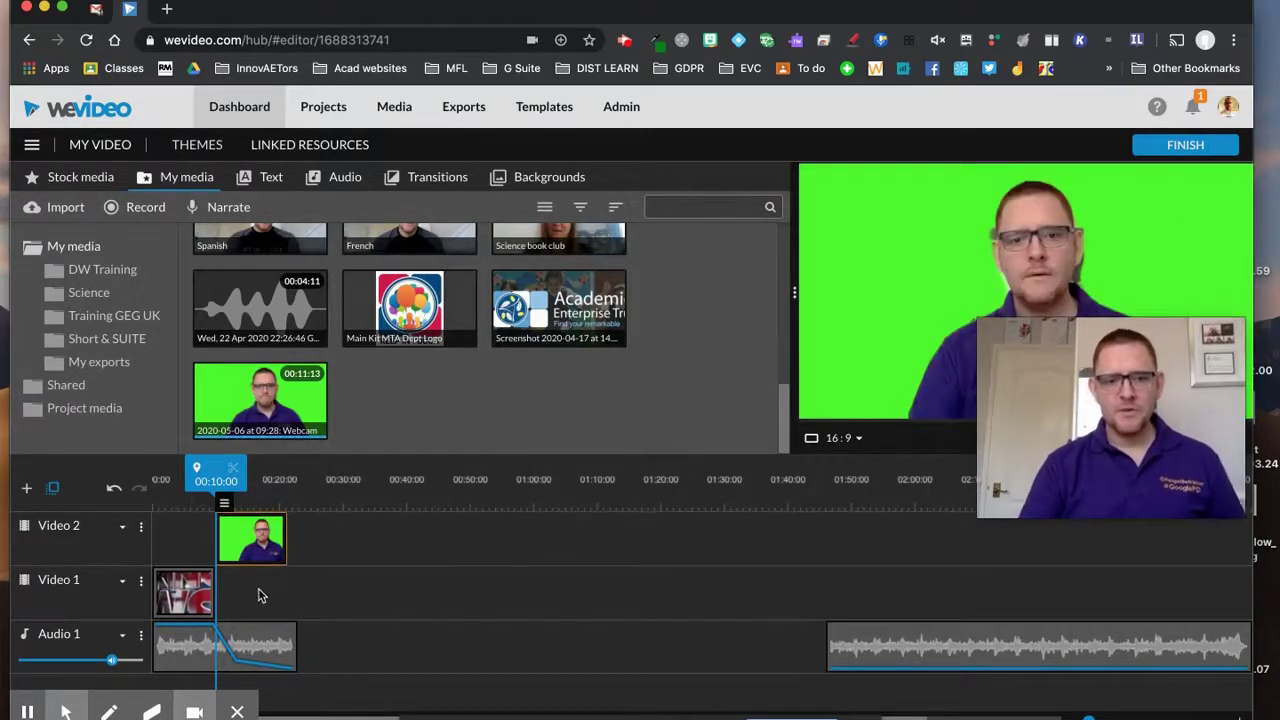
{"action": "left_click", "coordinate": [87, 178]}
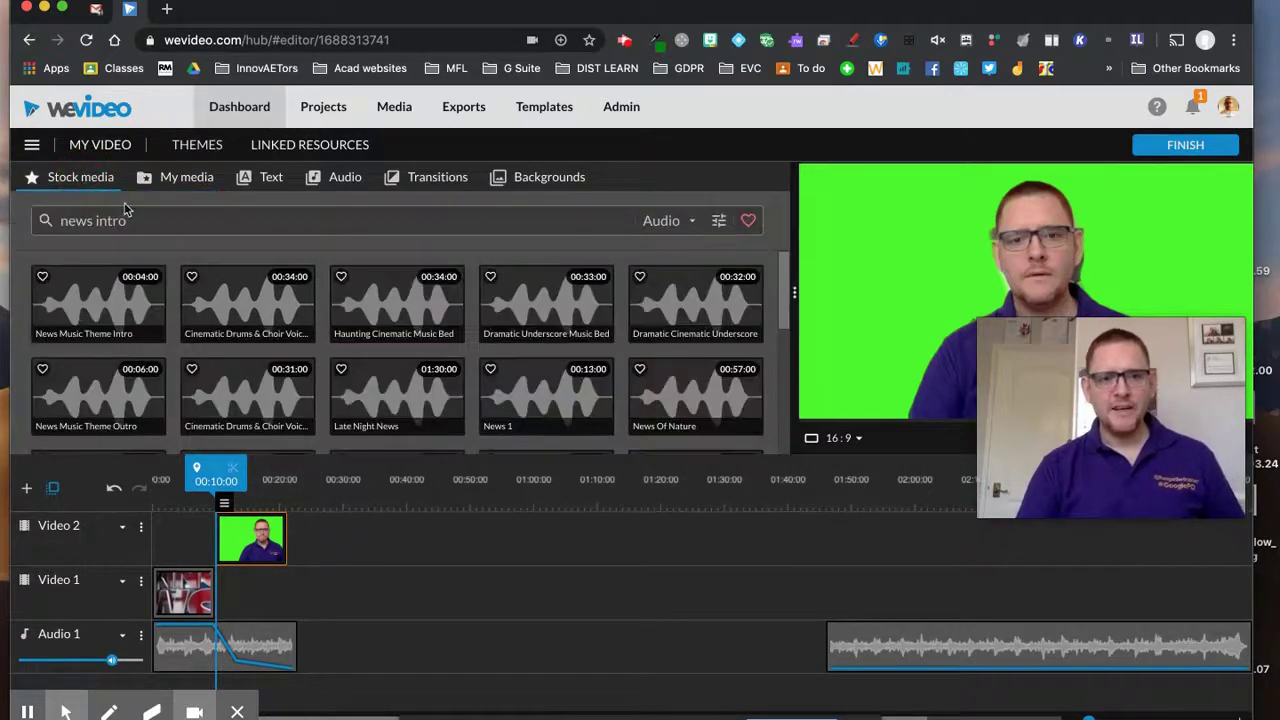
{"action": "left_click", "coordinate": [140, 224]}
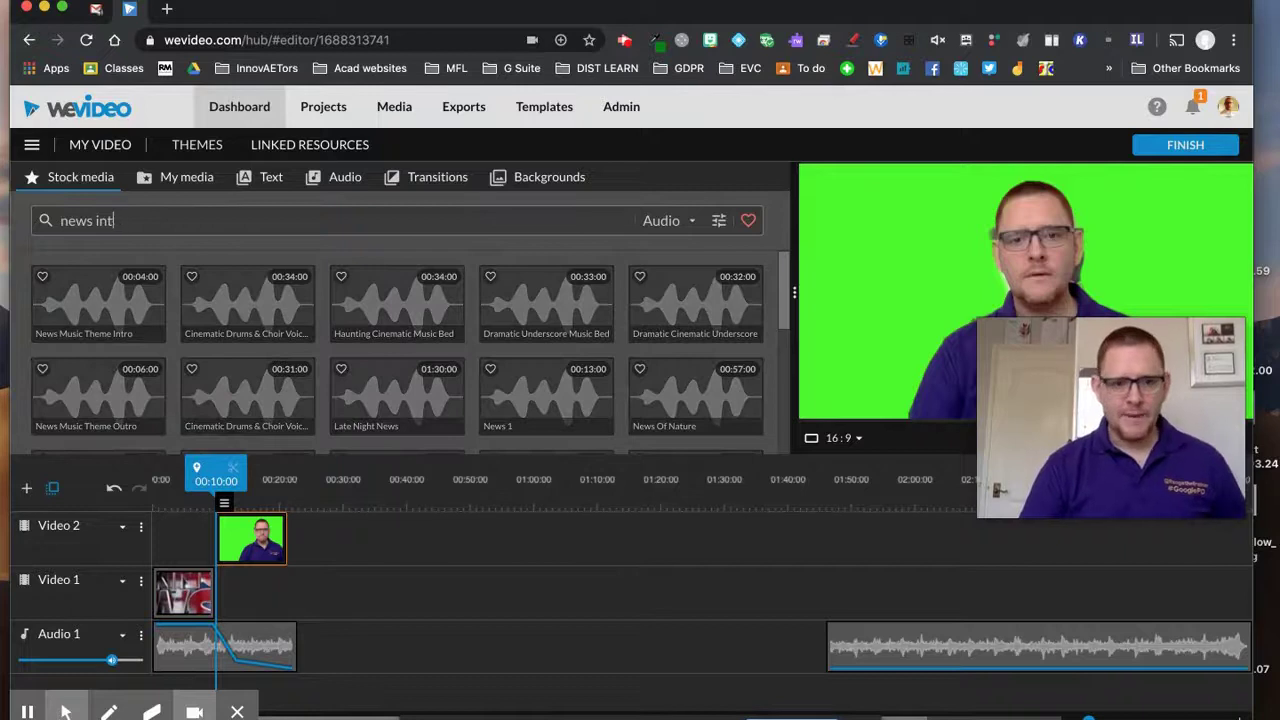
{"action": "key", "text": "BackSpace"}
{"action": "key", "text": "BackSpace"}
{"action": "key", "text": "BackSpace"}
{"action": "key", "text": "BackSpace"}
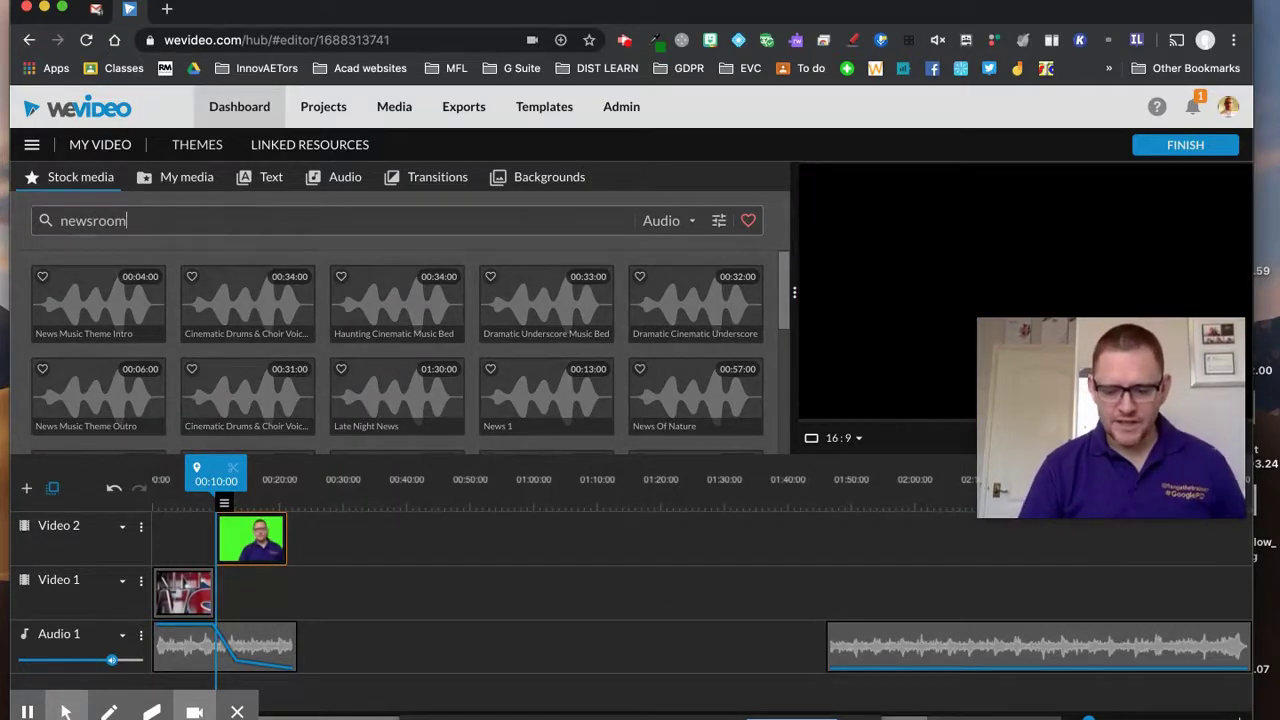
{"action": "key", "text": "Return"}
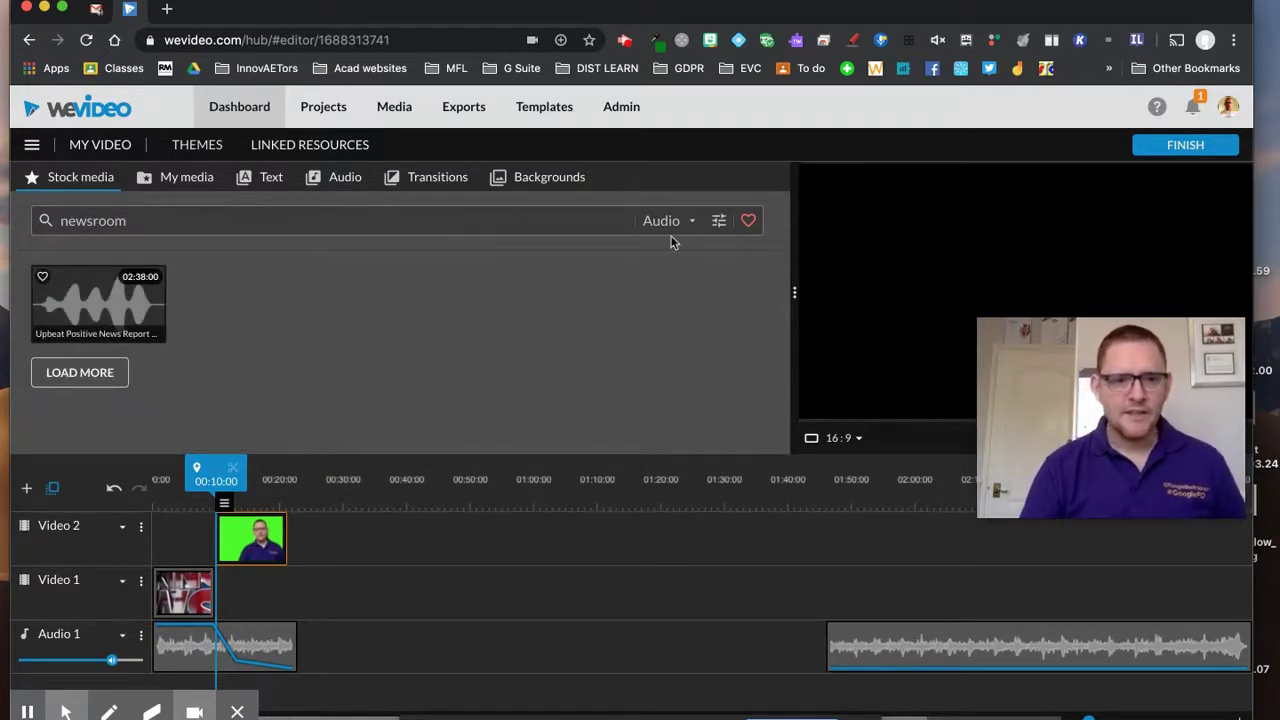
Set the media filter to All and place Live News Coverage after the intro on Video 1.
{"action": "left_click", "coordinate": [690, 222]}
{"action": "left_click", "coordinate": [677, 253]}
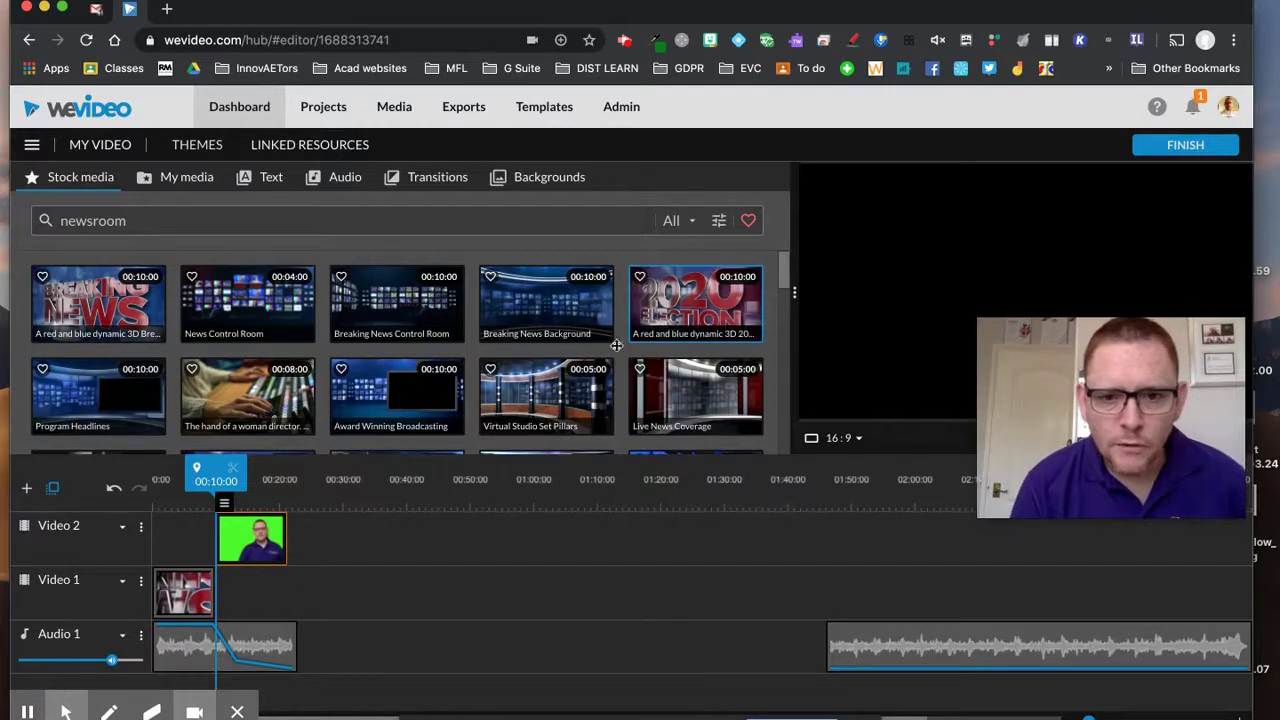
{"action": "scroll", "coordinate": [538, 411], "scroll_direction": "down", "scroll_amount": 1}
{"action": "scroll", "coordinate": [540, 398], "scroll_direction": "down", "scroll_amount": 1}
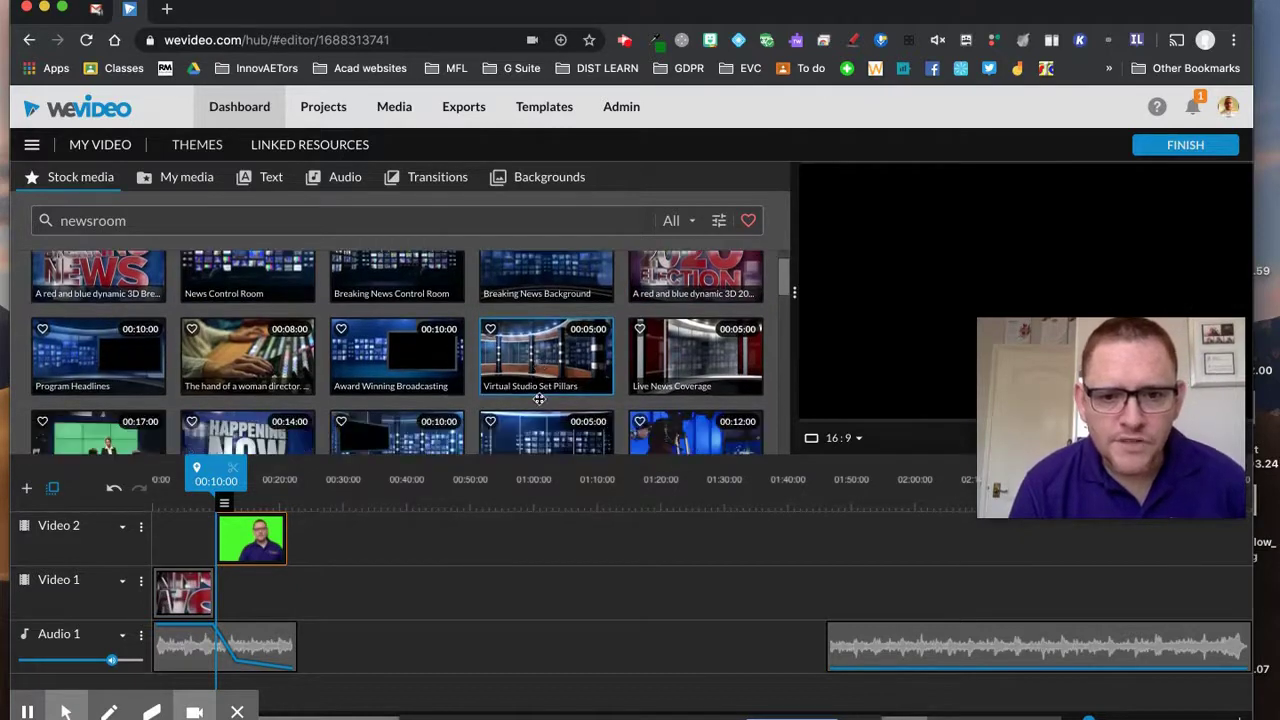
{"action": "left_click_drag", "start_coordinate": [680, 356], "coordinate": [281, 593]}
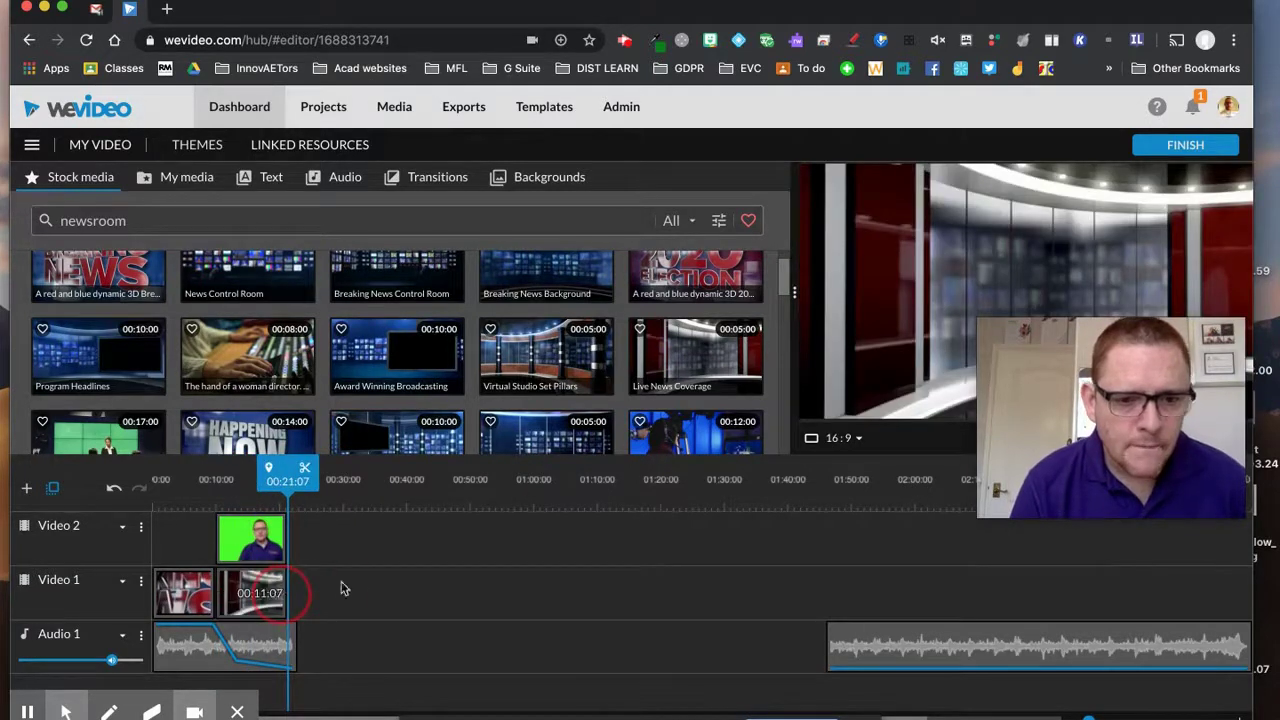
{"action": "left_click_drag", "start_coordinate": [300, 478], "coordinate": [152, 478]}
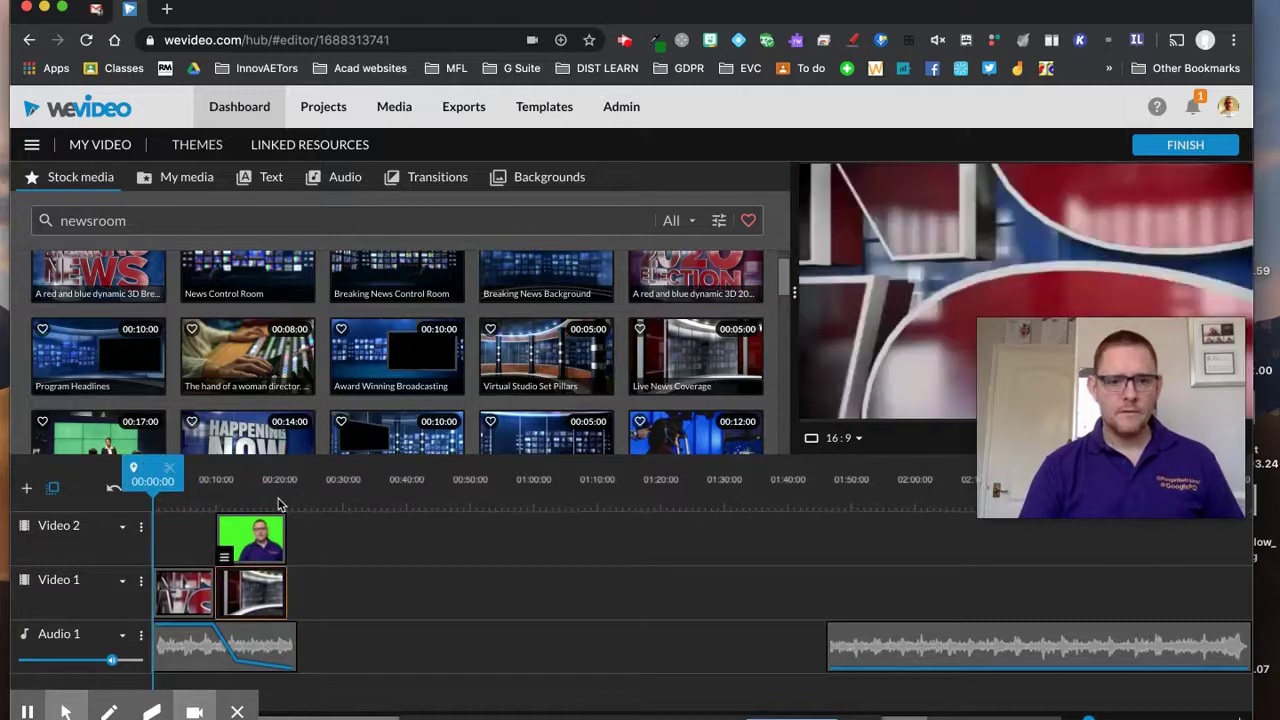
Key out the webcam clip's green (#43fd00) with the Color Keying eyedropper and save.
{"action": "double_click", "coordinate": [243, 541]}
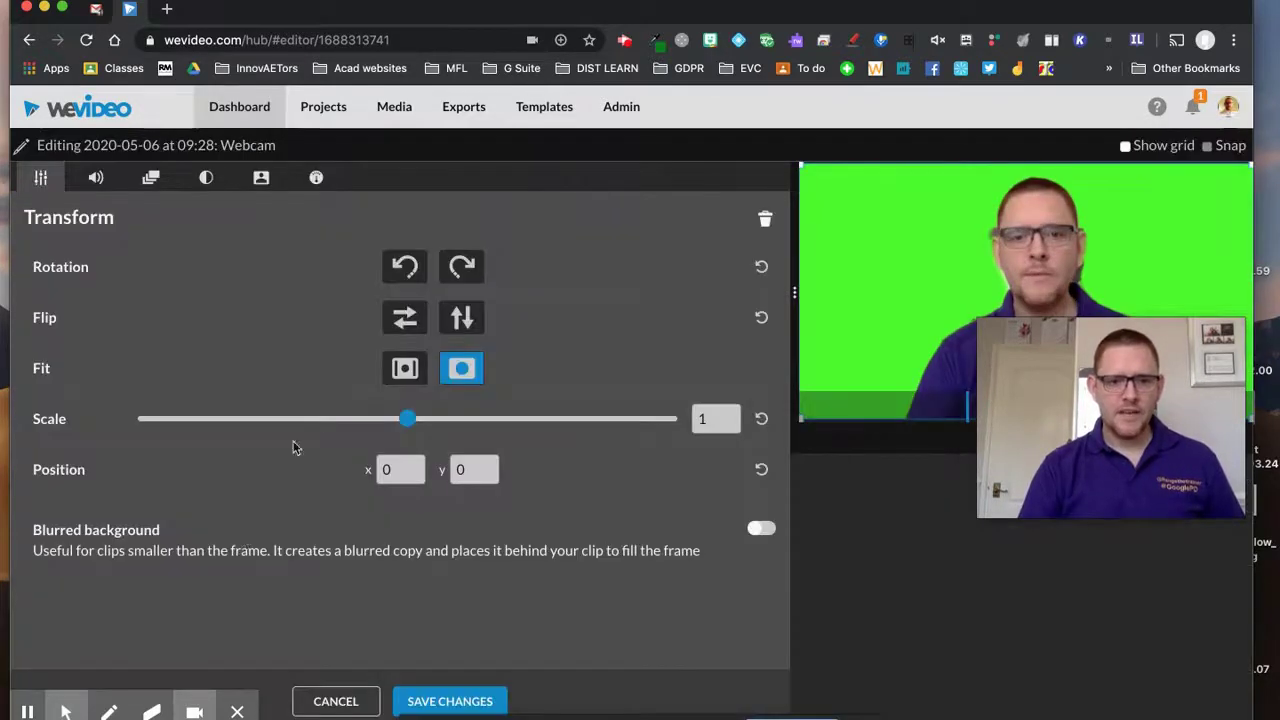
{"action": "left_click", "coordinate": [261, 178]}
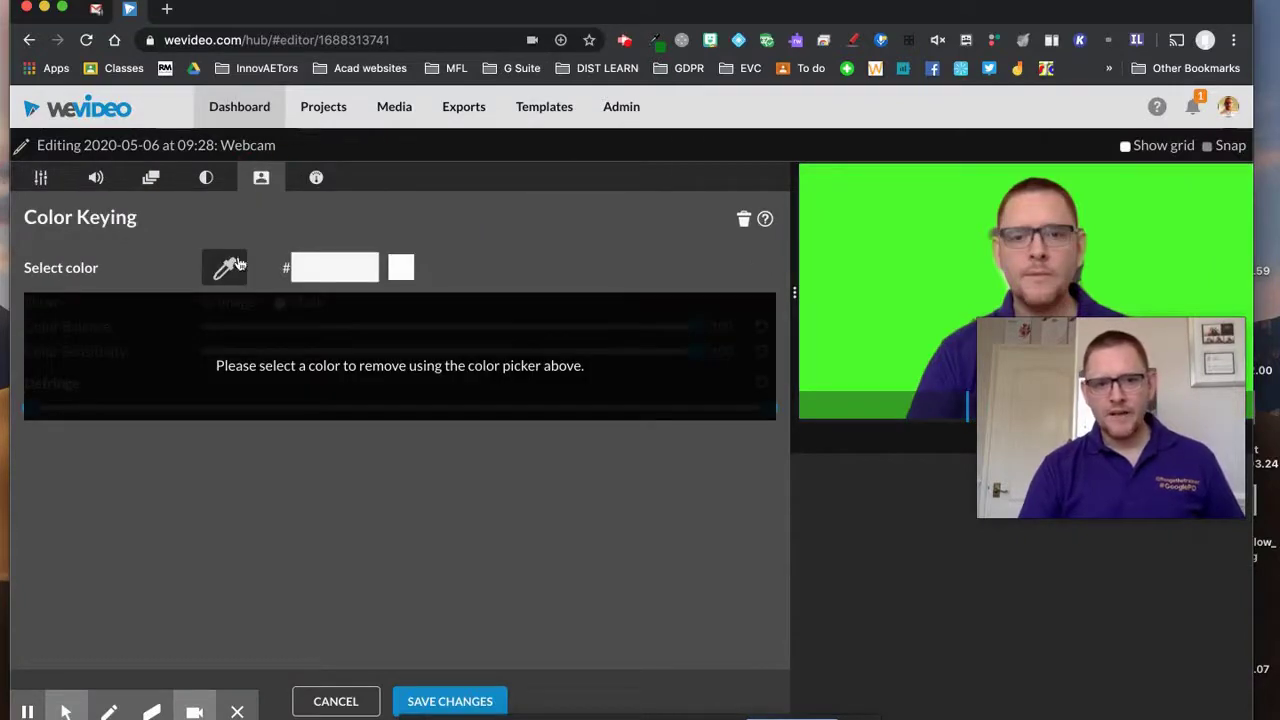
{"action": "left_click", "coordinate": [224, 272]}
{"action": "left_click", "coordinate": [891, 223]}
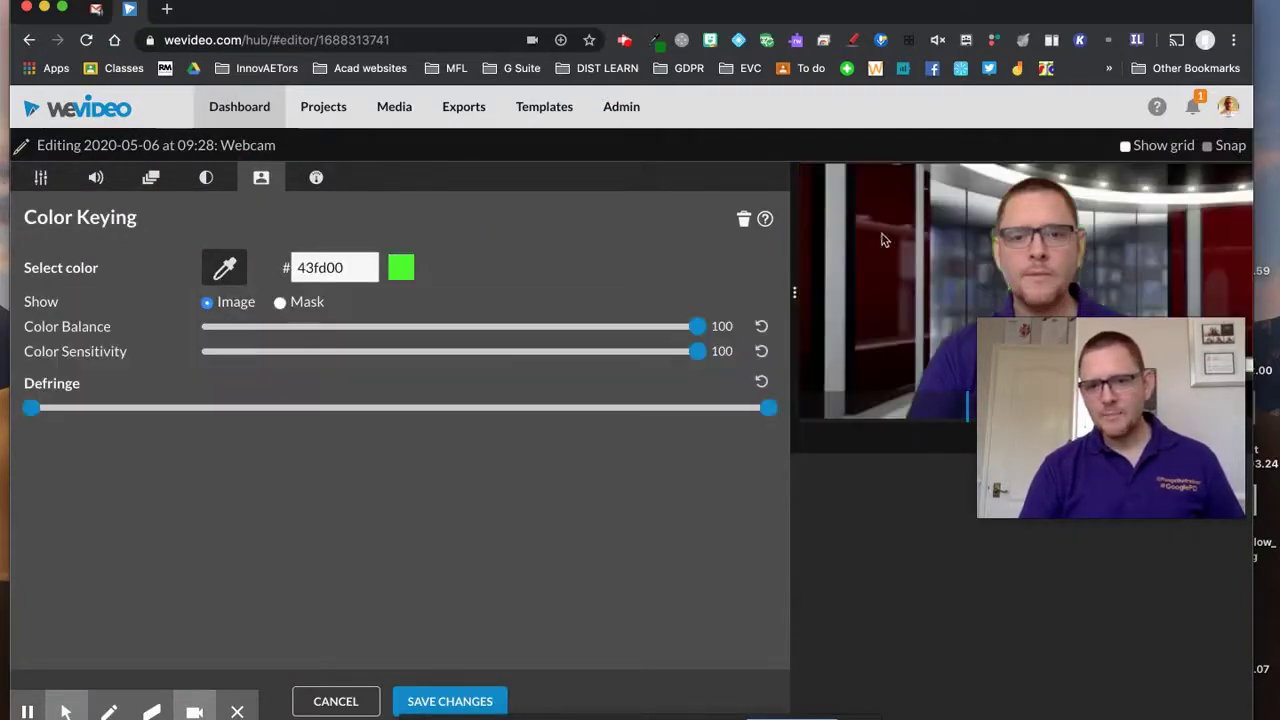
{"action": "left_click", "coordinate": [457, 700]}
{"action": "left_click_drag", "start_coordinate": [242, 478], "coordinate": [150, 483]}
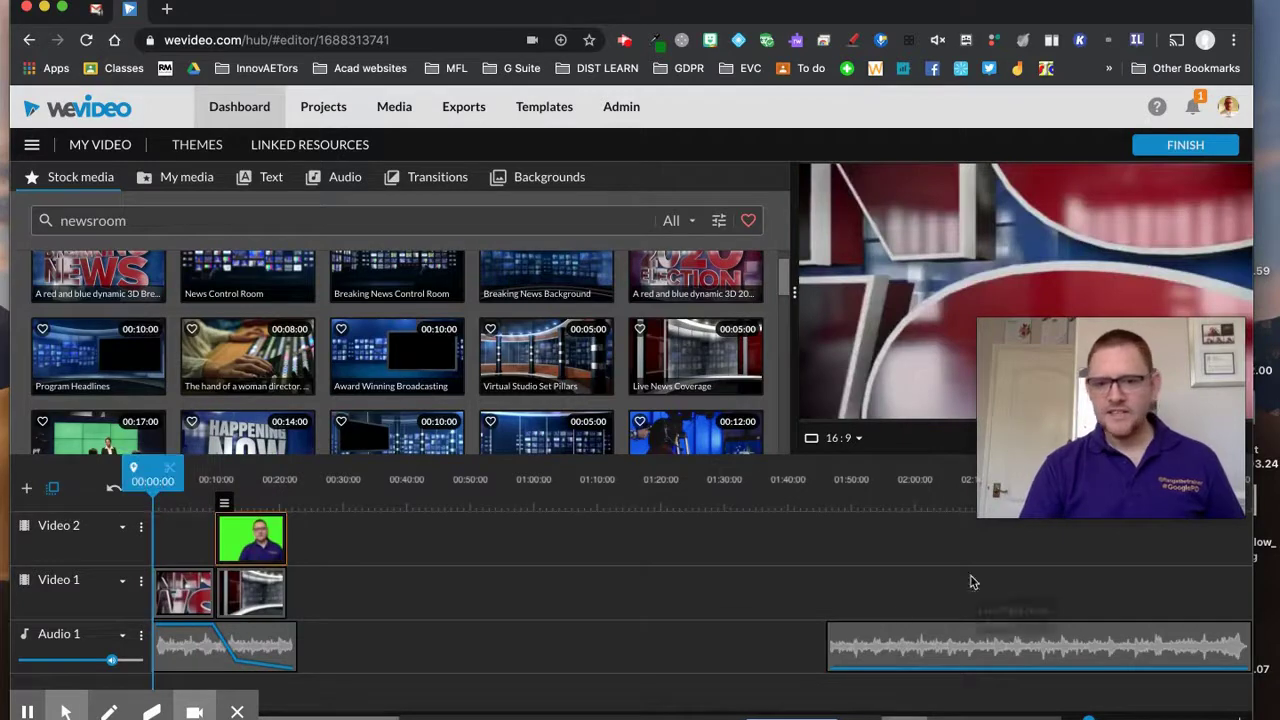
Play back the composited news scene, pause, and return to the Breaking News intro.
{"action": "left_click_drag", "start_coordinate": [1046, 404], "coordinate": [80, 280]}
{"action": "left_click", "coordinate": [1024, 441]}
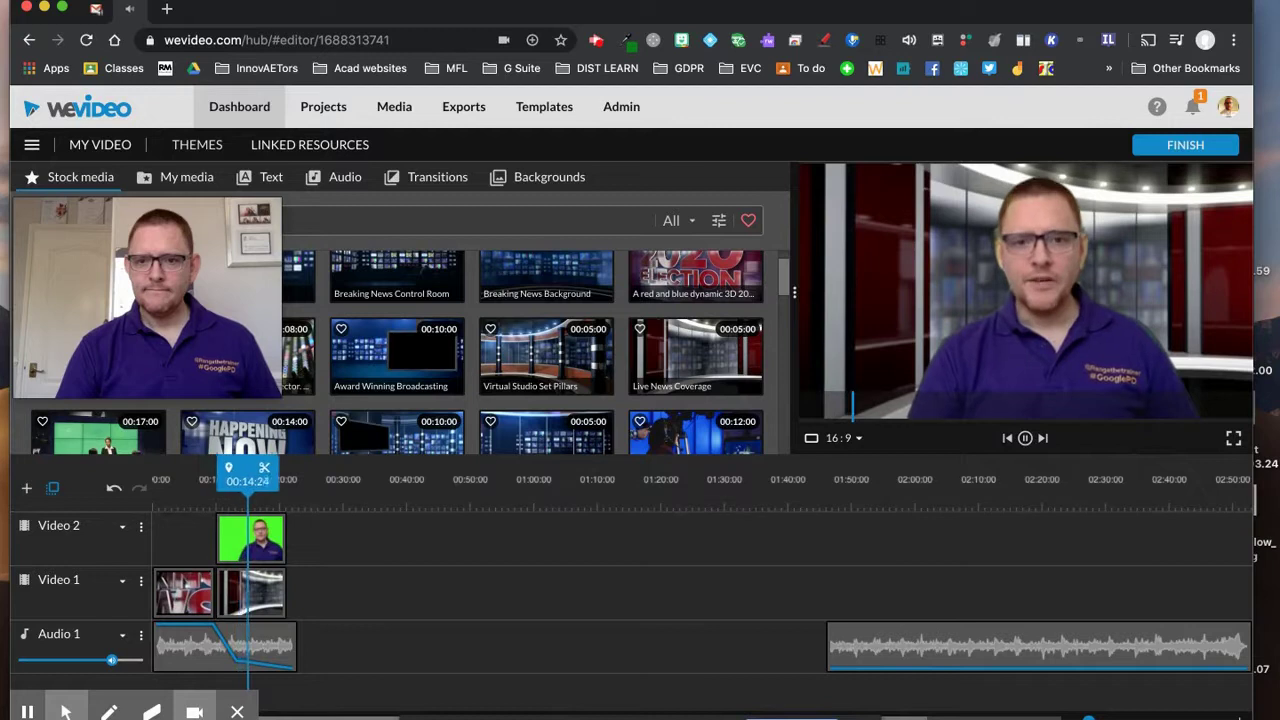
{"action": "left_click", "coordinate": [1025, 437]}
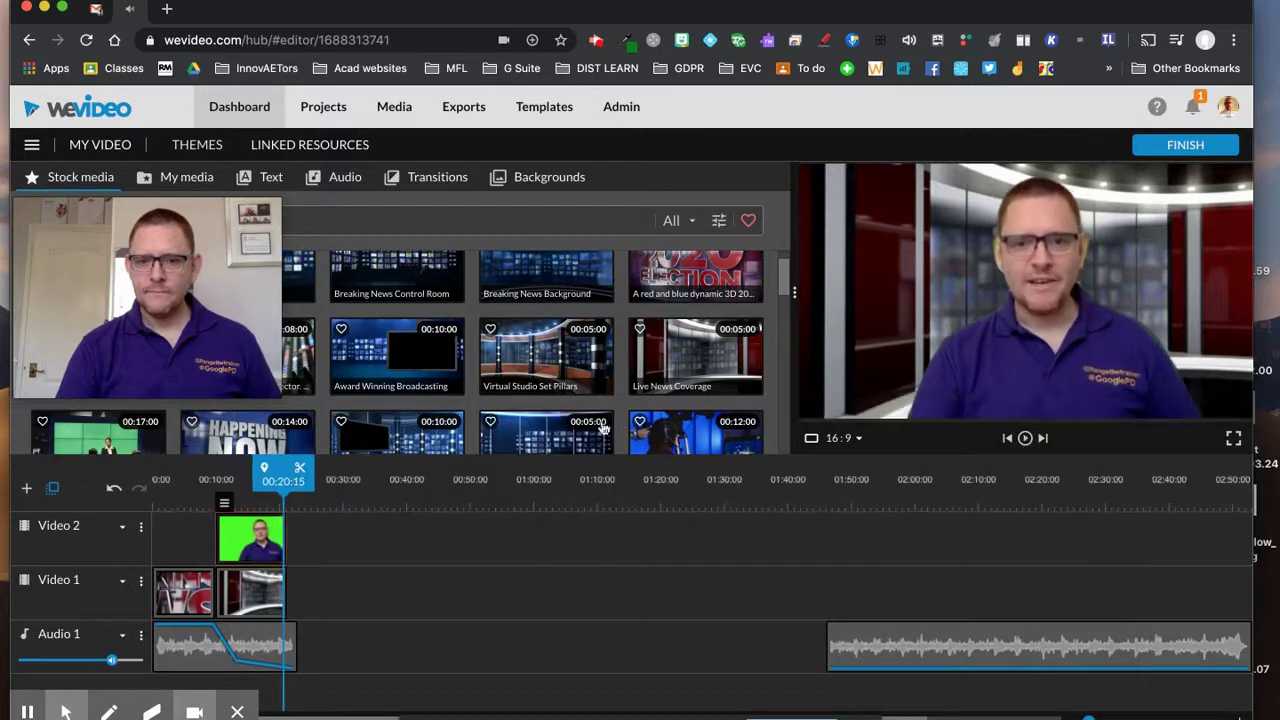
{"action": "left_click_drag", "start_coordinate": [282, 474], "coordinate": [166, 476]}
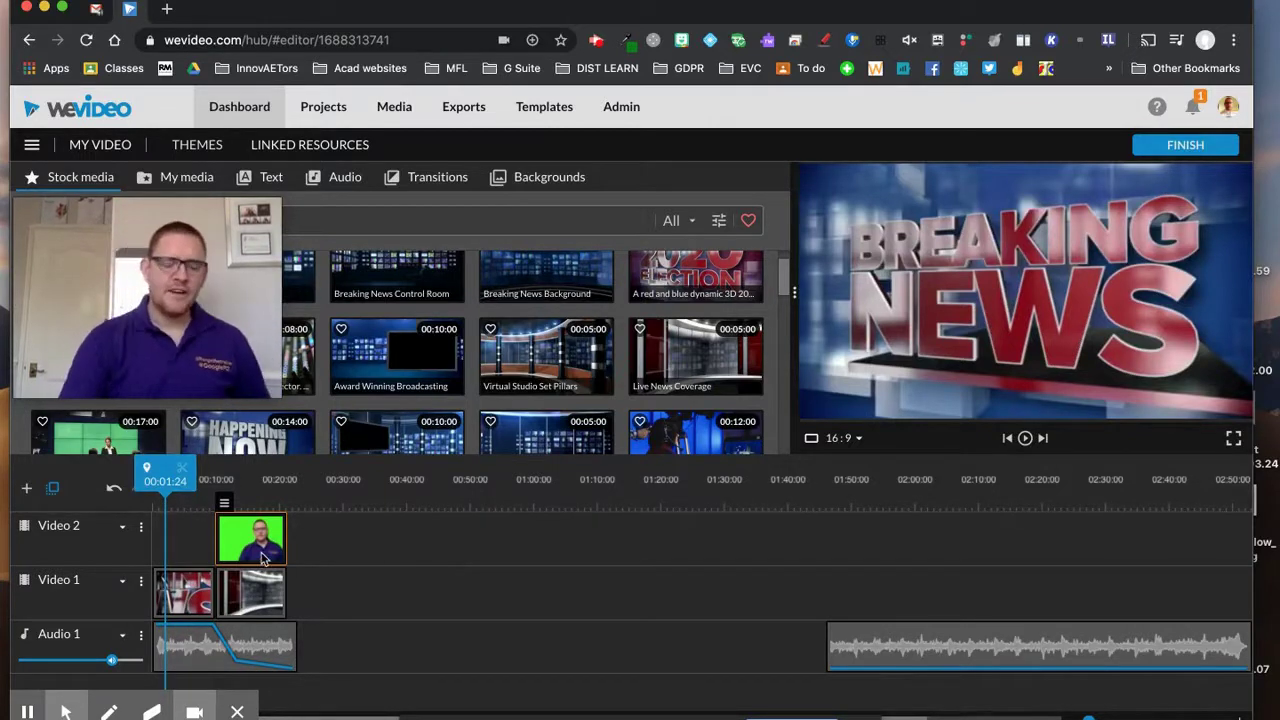
{"action": "left_click_drag", "start_coordinate": [266, 541], "coordinate": [268, 549]}
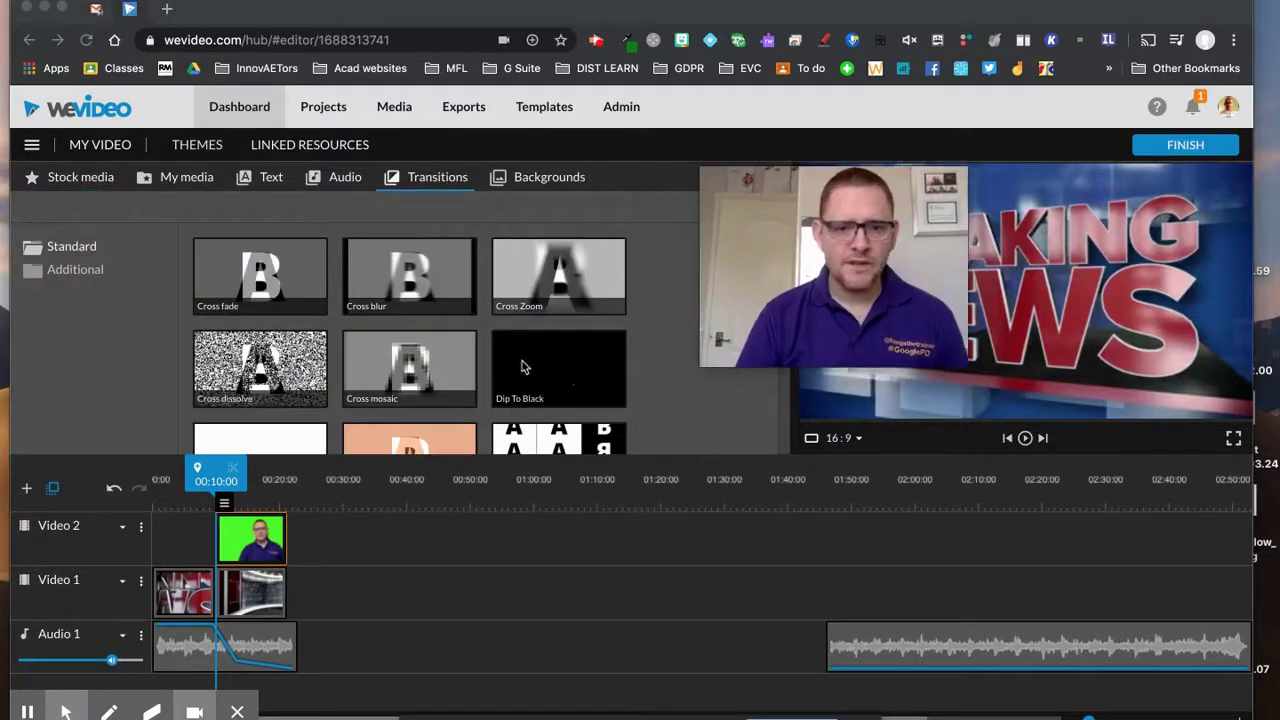
Add the 3d-cube horizontal transition at the end of the newsroom clip on Video 1.
{"action": "scroll", "coordinate": [532, 371], "scroll_direction": "down", "scroll_amount": 5}
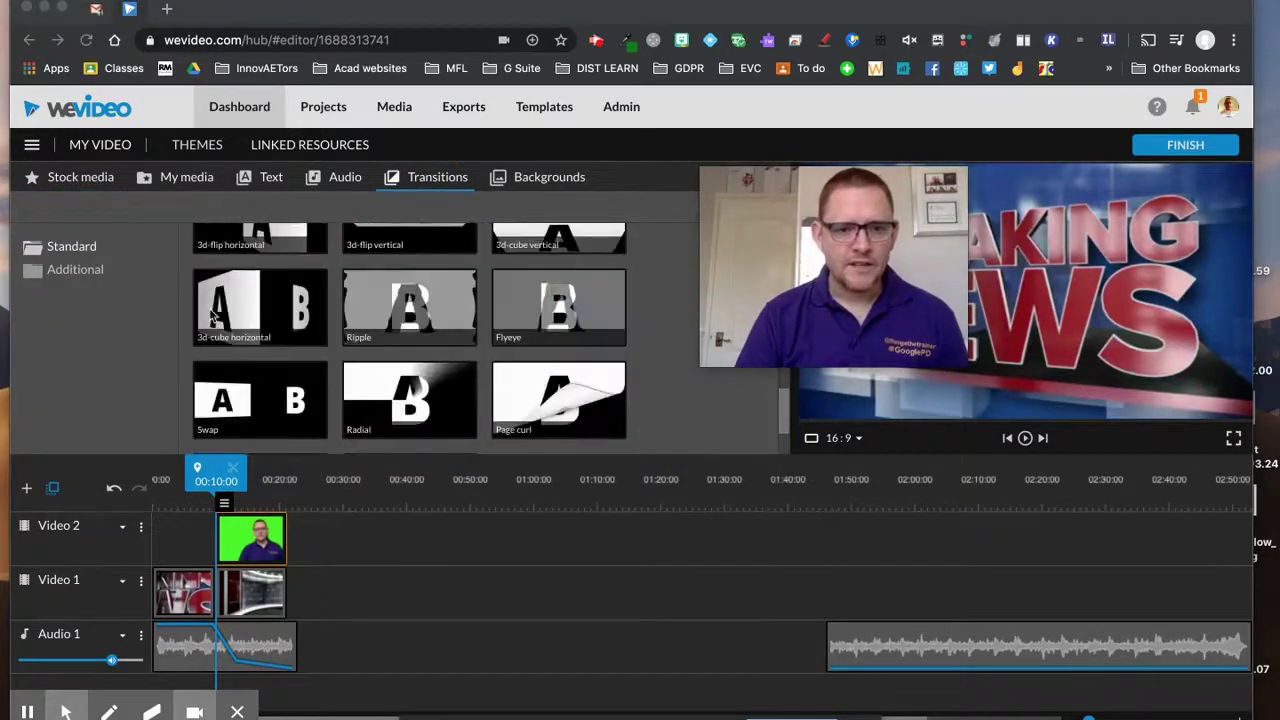
{"action": "left_click", "coordinate": [309, 540]}
{"action": "left_click_drag", "start_coordinate": [293, 344], "coordinate": [314, 586]}
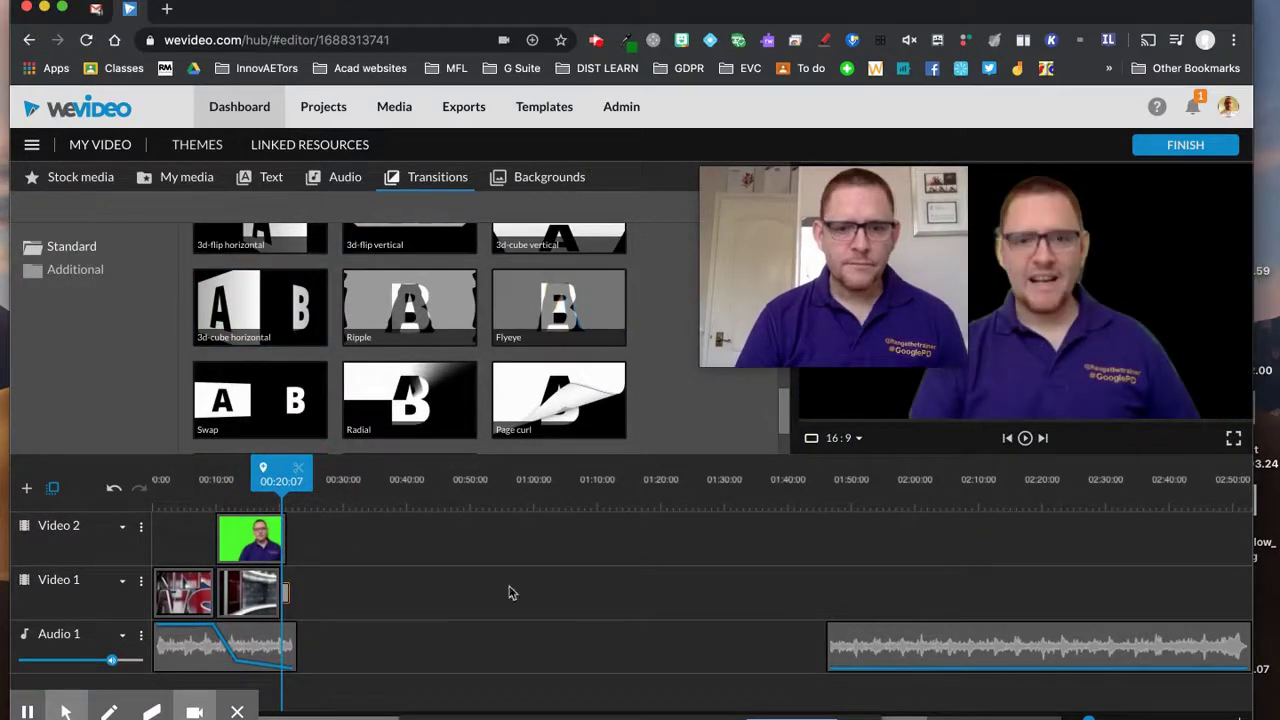
{"action": "left_click_drag", "start_coordinate": [281, 476], "coordinate": [290, 477]}
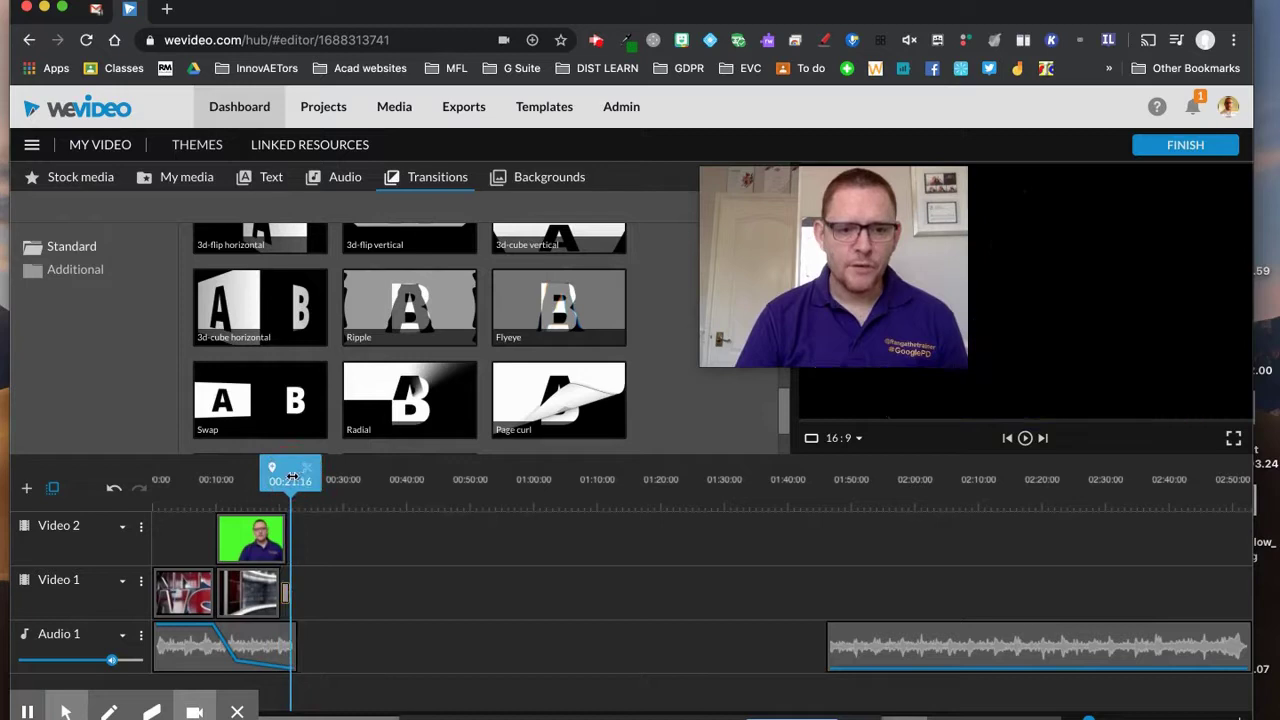
{"action": "left_click", "coordinate": [180, 177]}
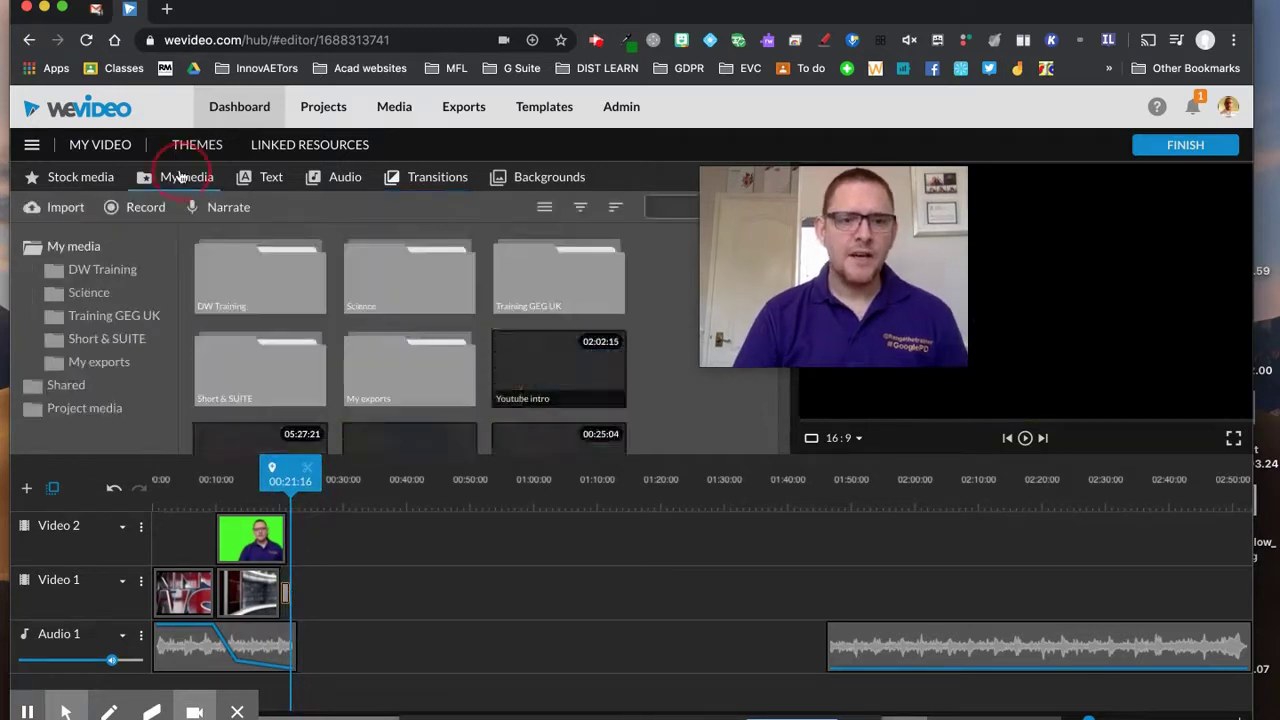
Start a new screen-and-webcam recording using the FaceTime HD Camera.
{"action": "left_click", "coordinate": [137, 210]}
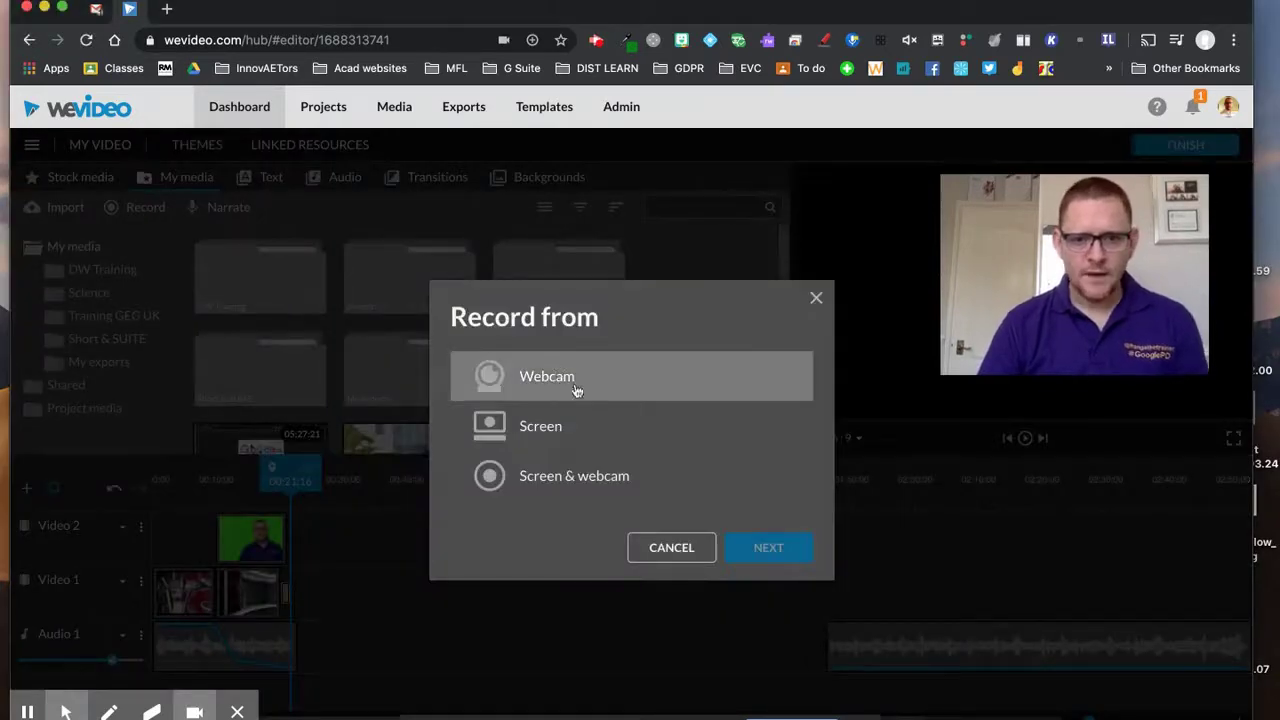
{"action": "left_click", "coordinate": [549, 487]}
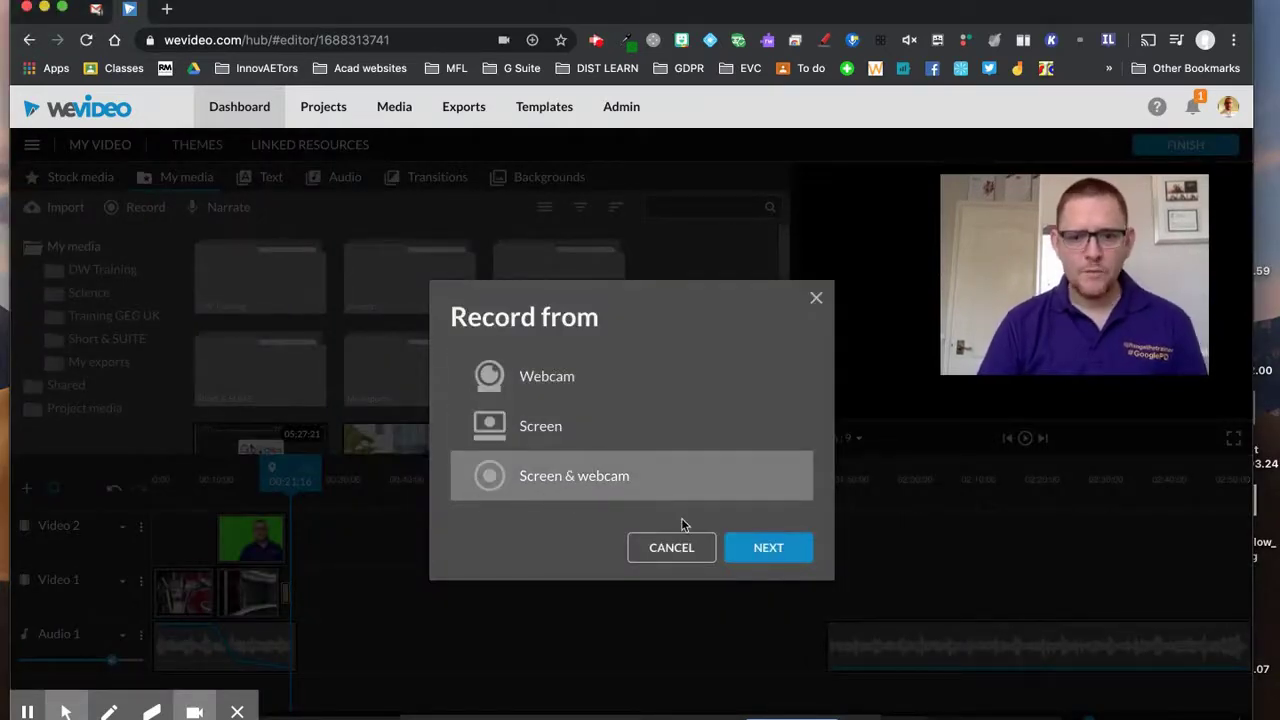
{"action": "left_click", "coordinate": [766, 551]}
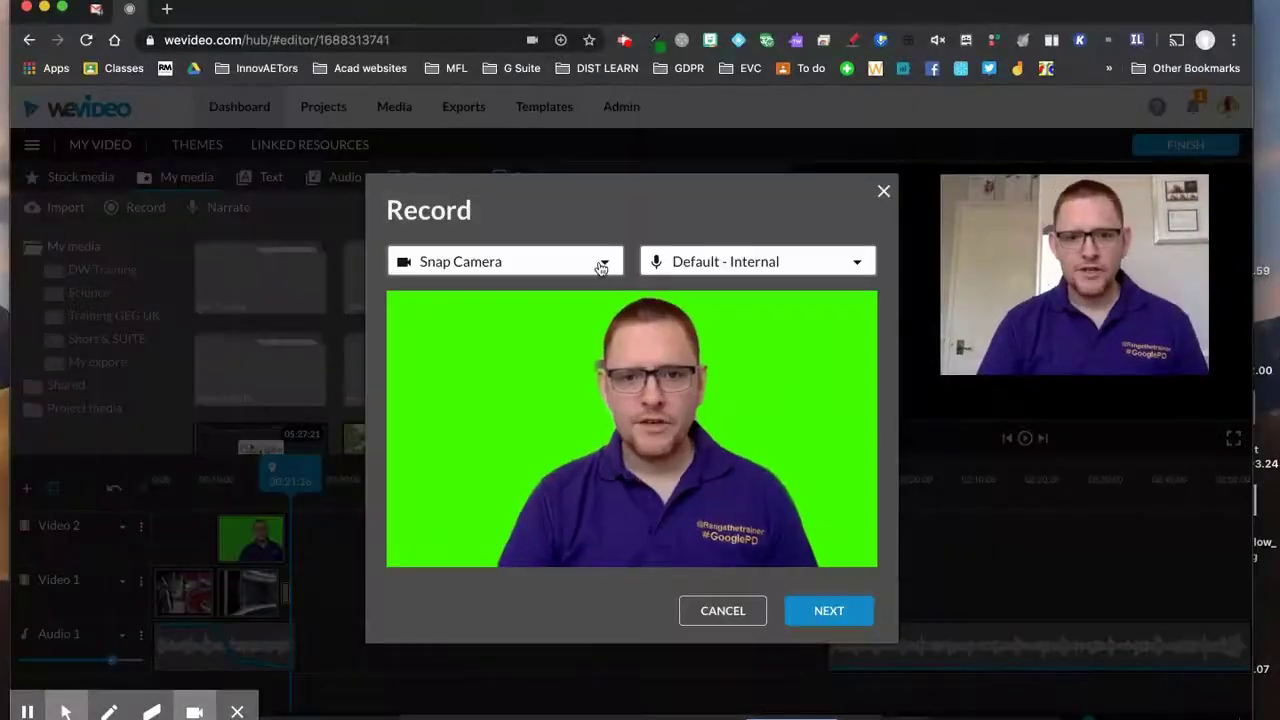
{"action": "left_click", "coordinate": [600, 261]}
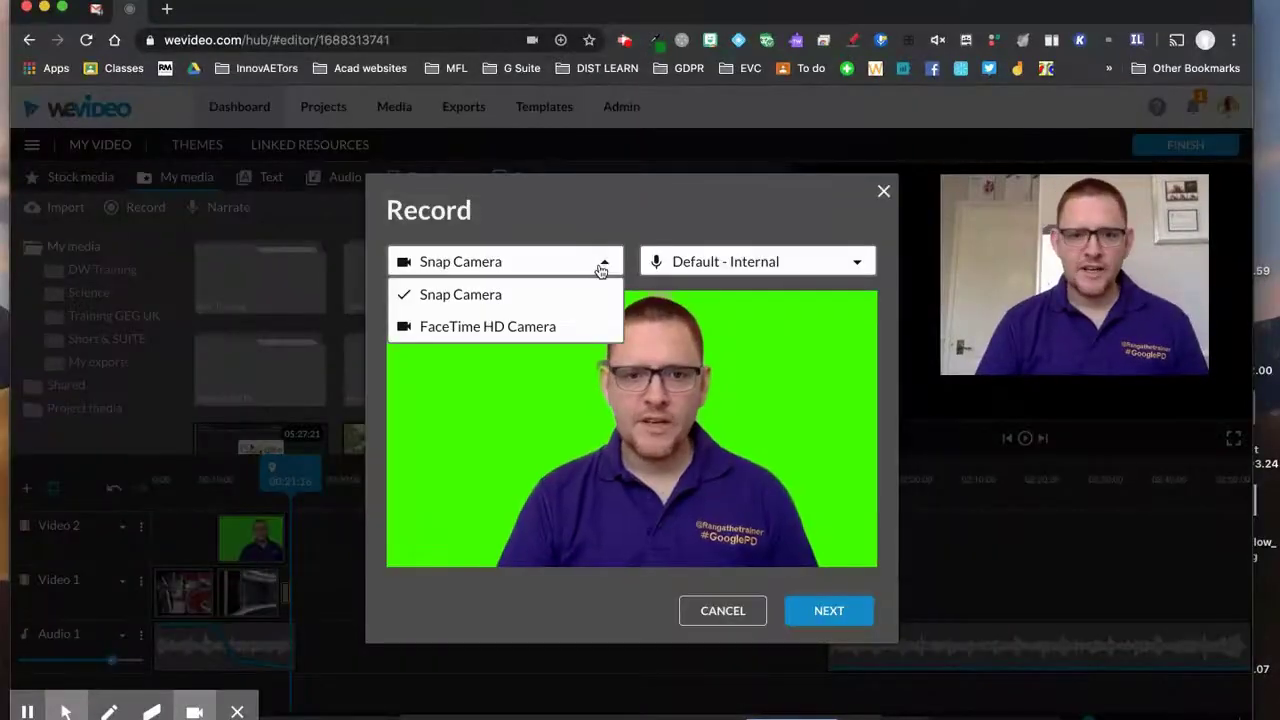
{"action": "left_click", "coordinate": [510, 328]}
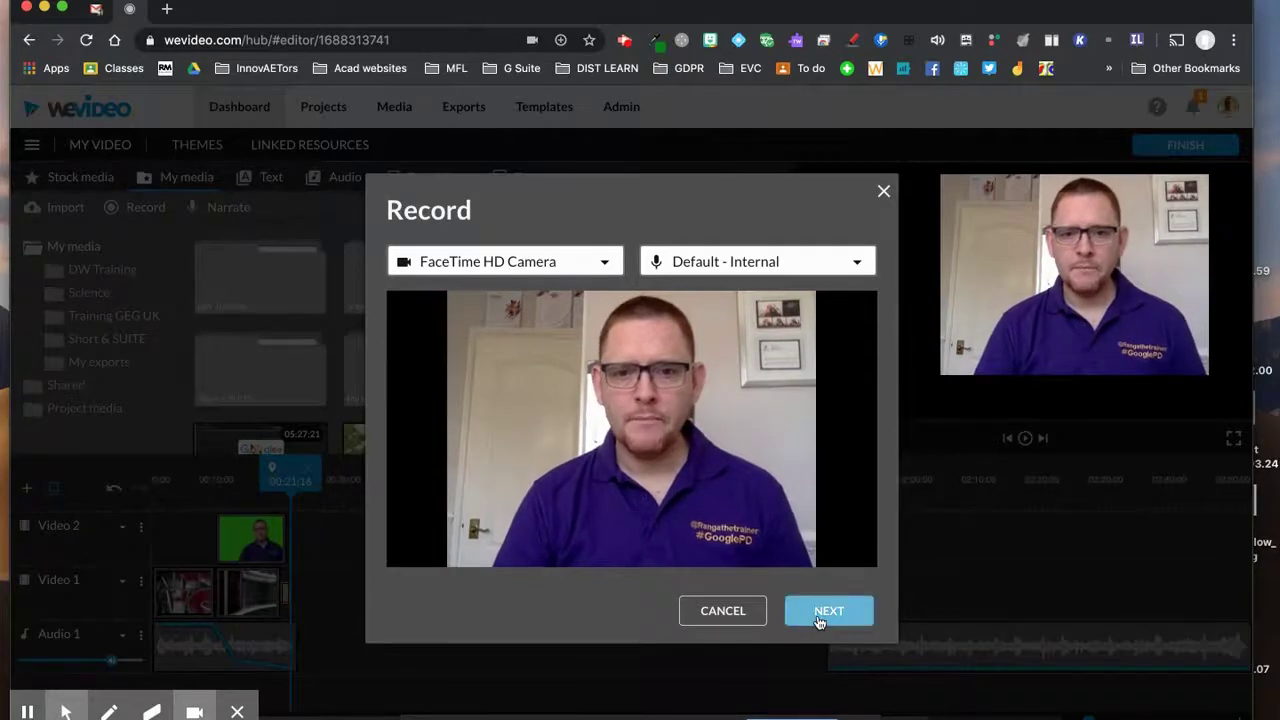
Share the entire Screen 1 to begin recording, then open a new Chrome tab.
{"action": "left_click", "coordinate": [817, 614]}
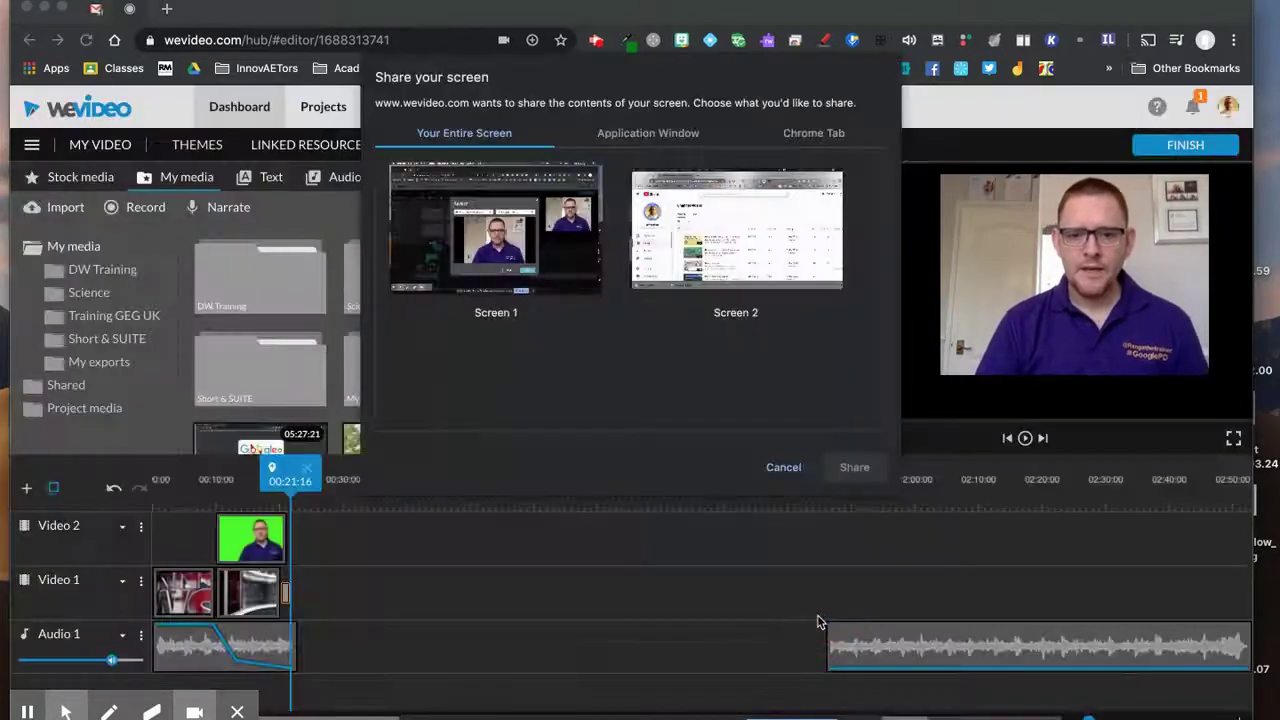
{"action": "left_click", "coordinate": [480, 247]}
{"action": "left_click", "coordinate": [855, 472]}
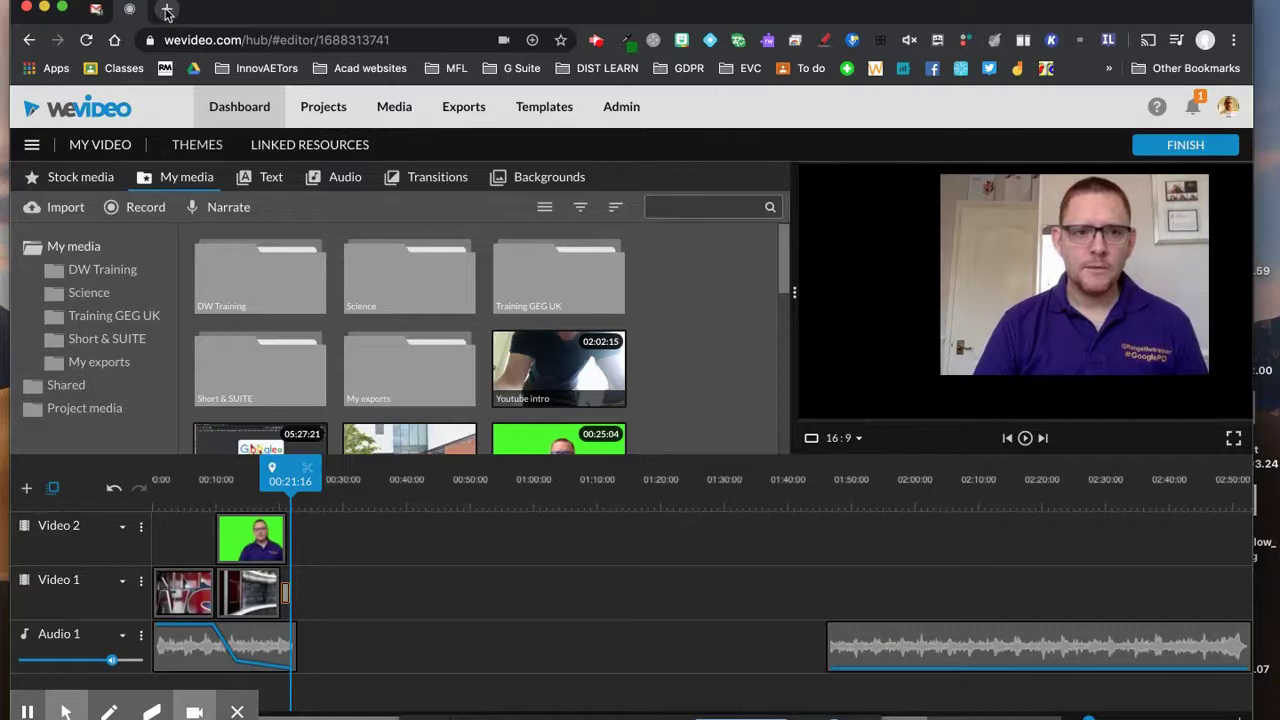
{"action": "left_click", "coordinate": [167, 11]}
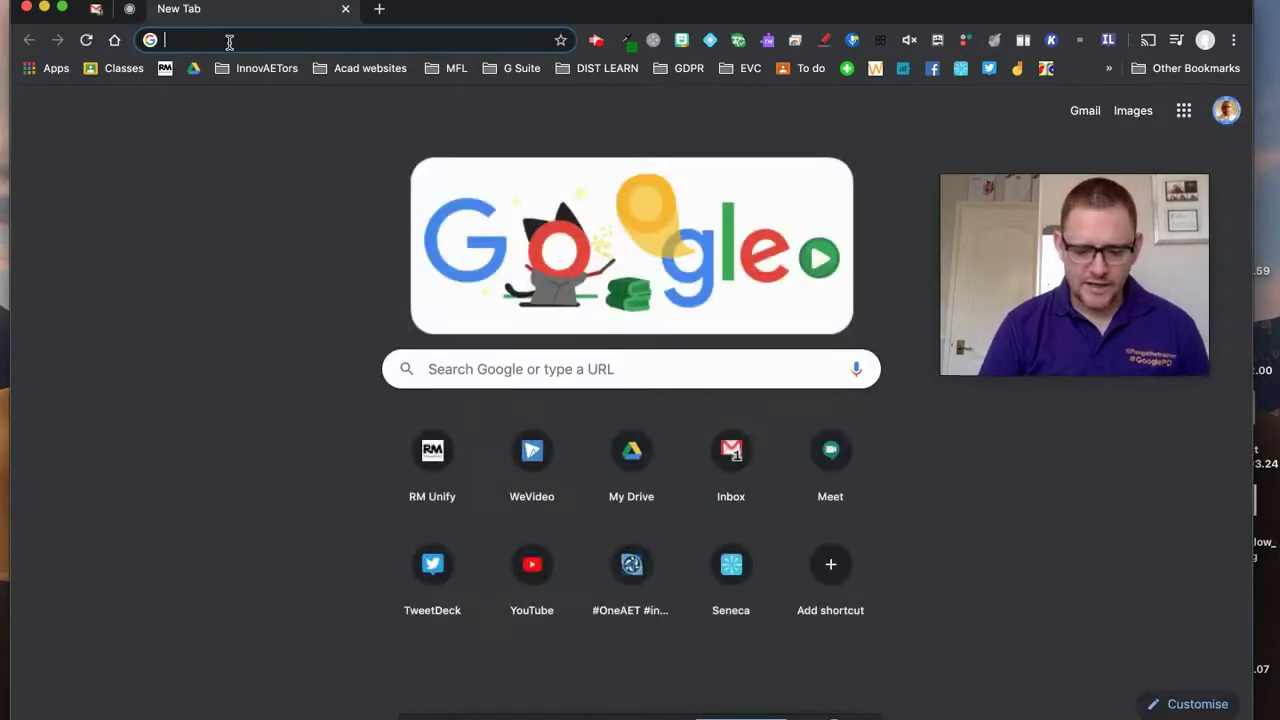
Search 'bbc news', open the BBC News UK page, then close the tab to stop recording.
{"action": "type", "text": "bbc news"}
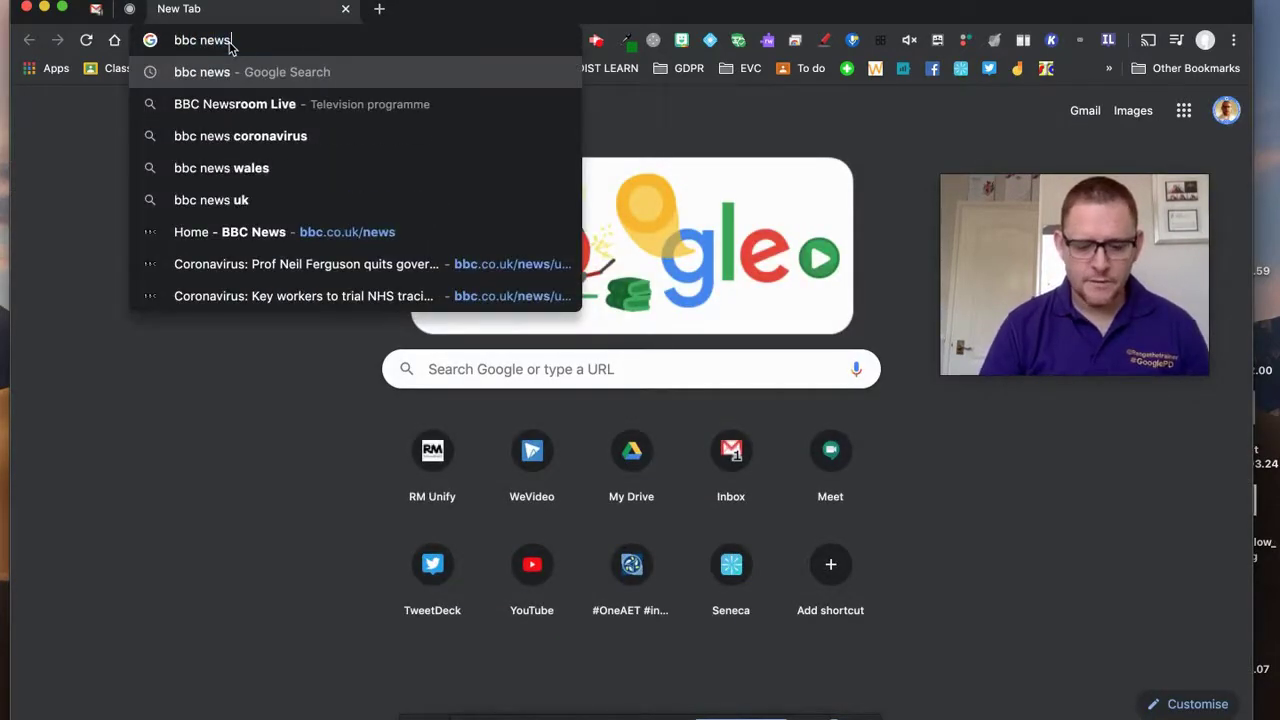
{"action": "key", "text": "Return"}
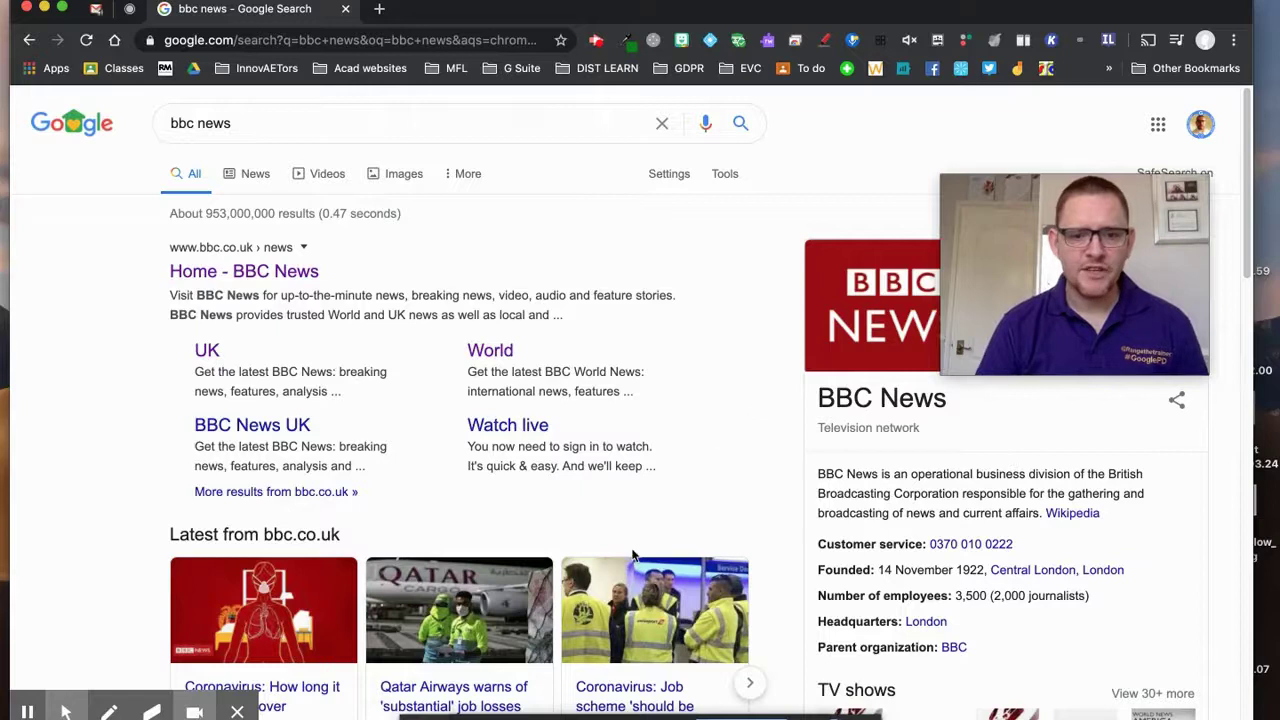
{"action": "left_click", "coordinate": [208, 351]}
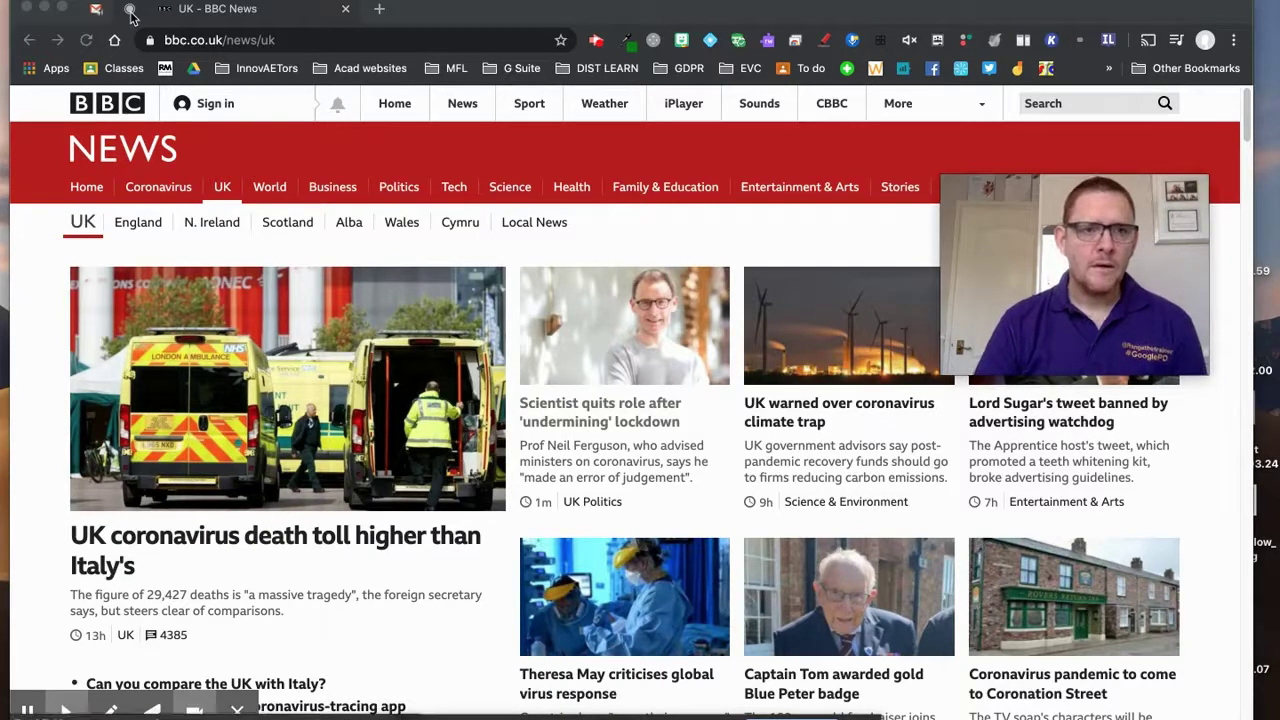
{"action": "left_click", "coordinate": [345, 10]}
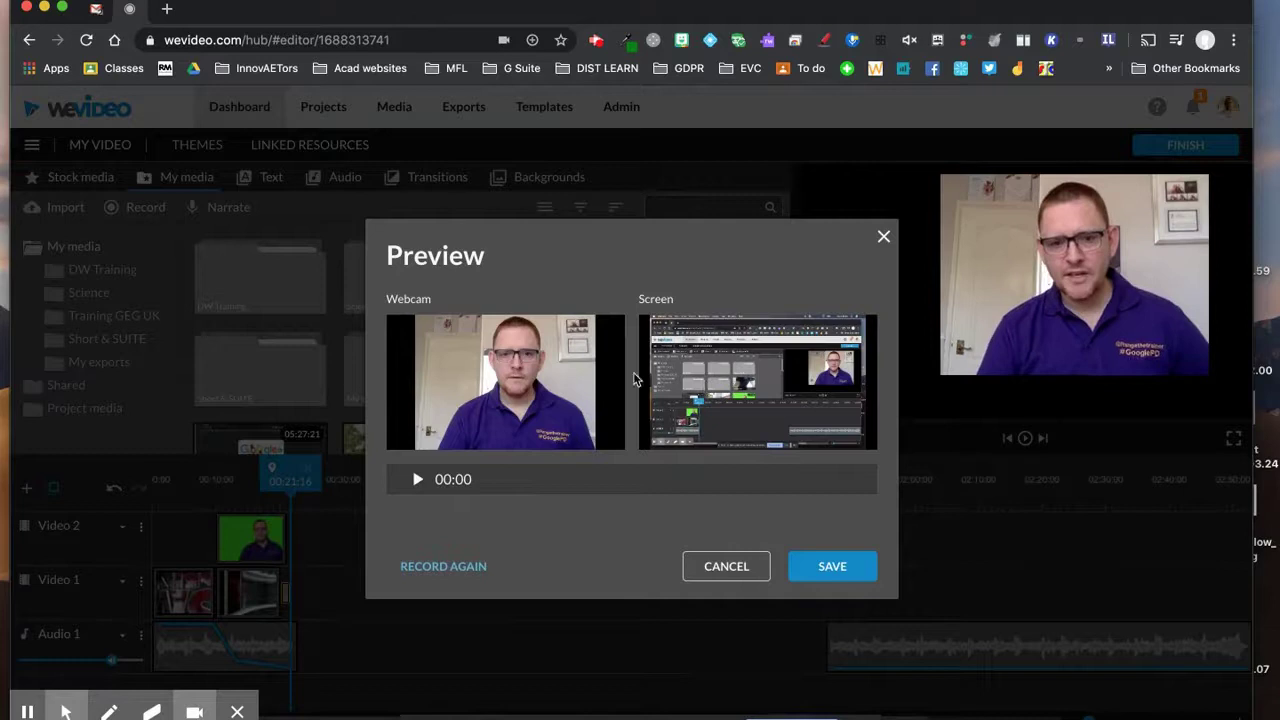
Save the 20-second Webcam and Screen recordings onto Video 2 and Video 1.
{"action": "left_click", "coordinate": [832, 566]}
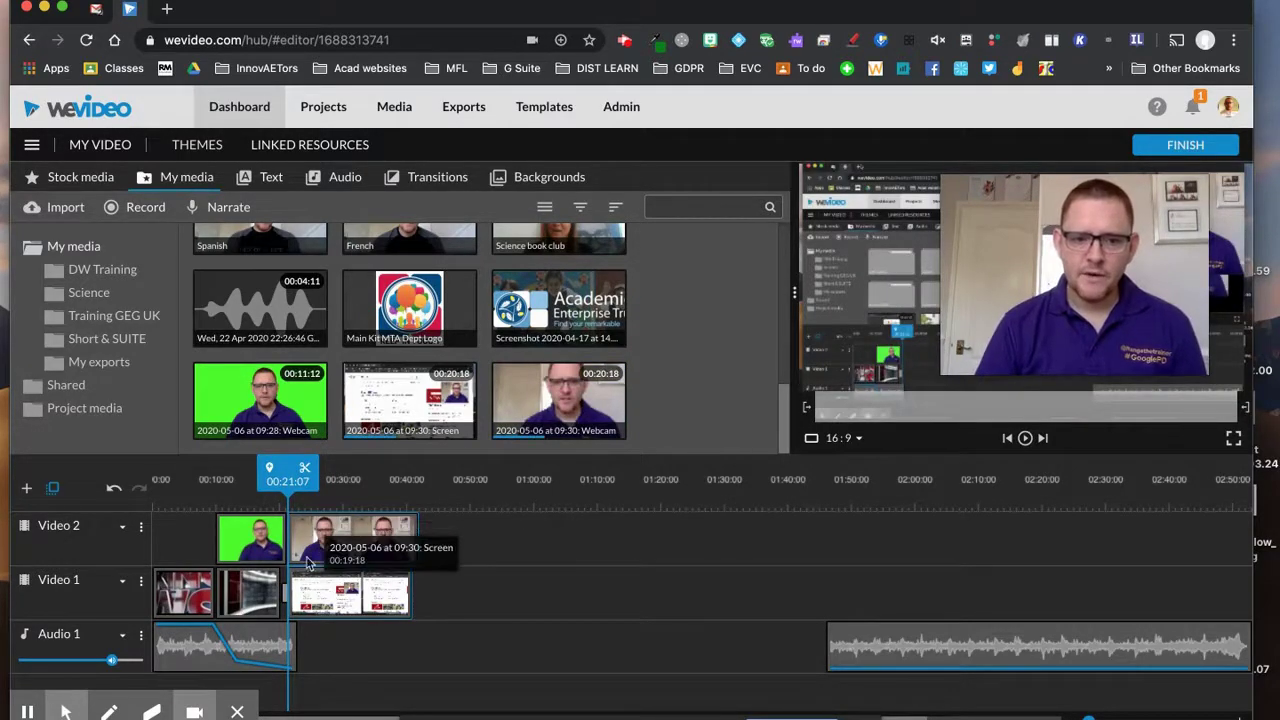
Play back the BBC News recording with its webcam overlay, then select the Webcam clip on Video 2.
{"action": "left_click", "coordinate": [1025, 439]}
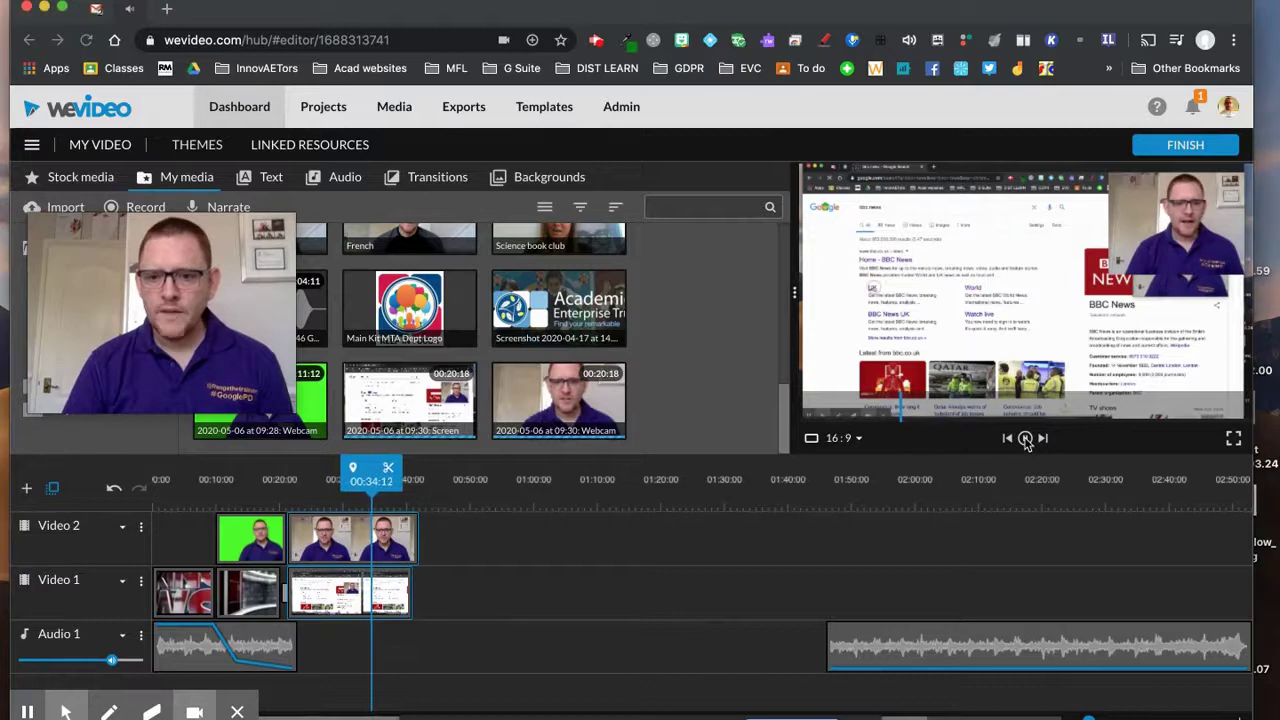
{"action": "left_click", "coordinate": [361, 467]}
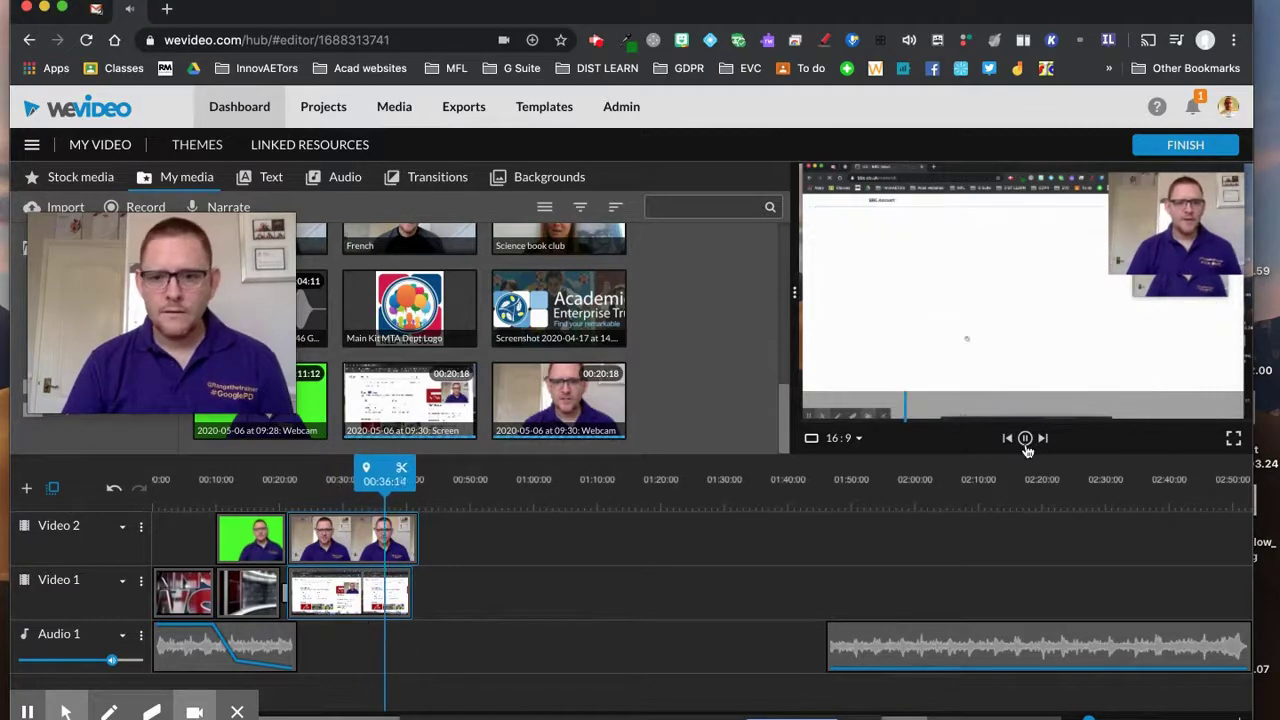
{"action": "left_click", "coordinate": [1025, 439]}
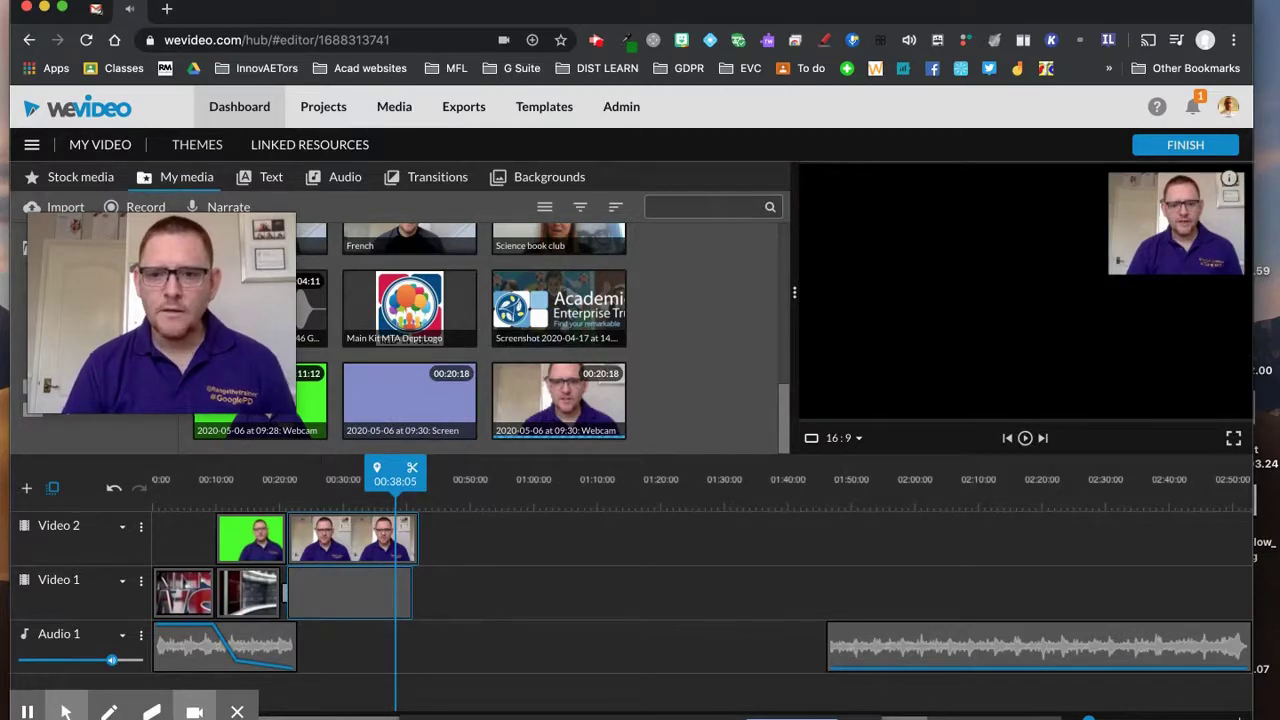
{"action": "left_click", "coordinate": [352, 541]}
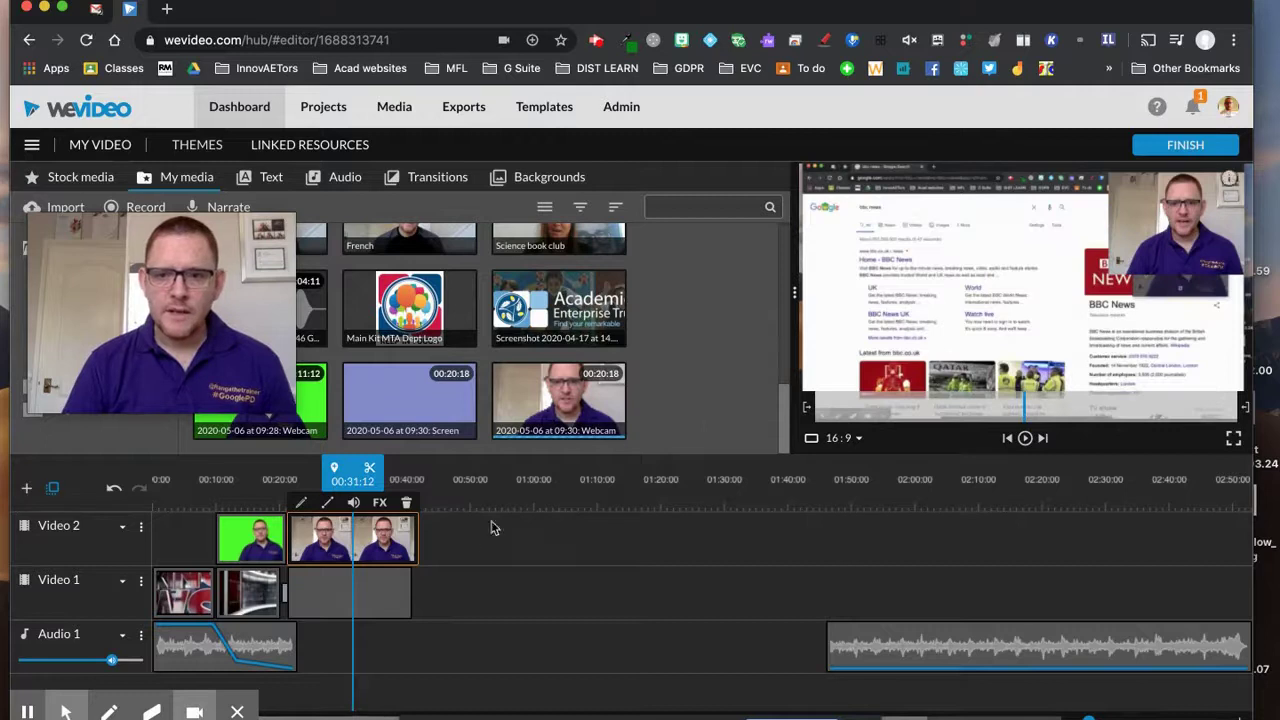
Move the 0.4-scale webcam overlay to the lower-right corner (x 1313, y 688).
{"action": "double_click", "coordinate": [330, 545]}
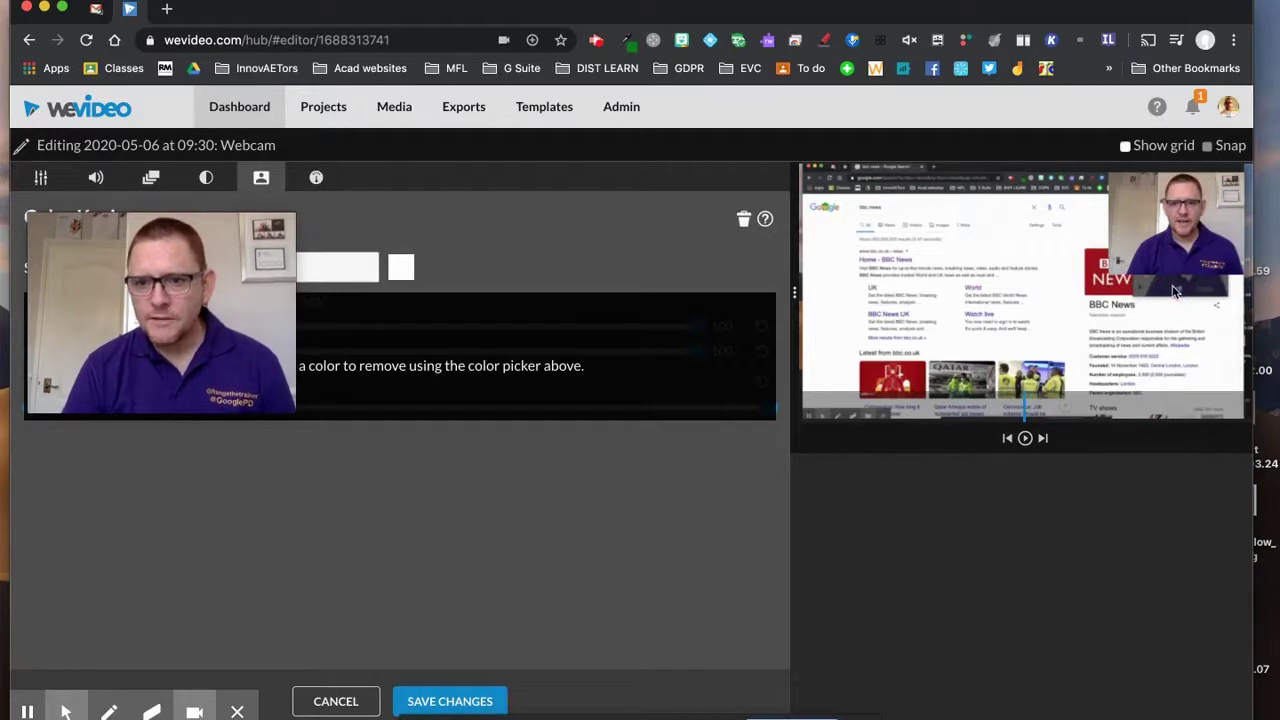
{"action": "left_click_drag", "start_coordinate": [223, 322], "coordinate": [186, 548]}
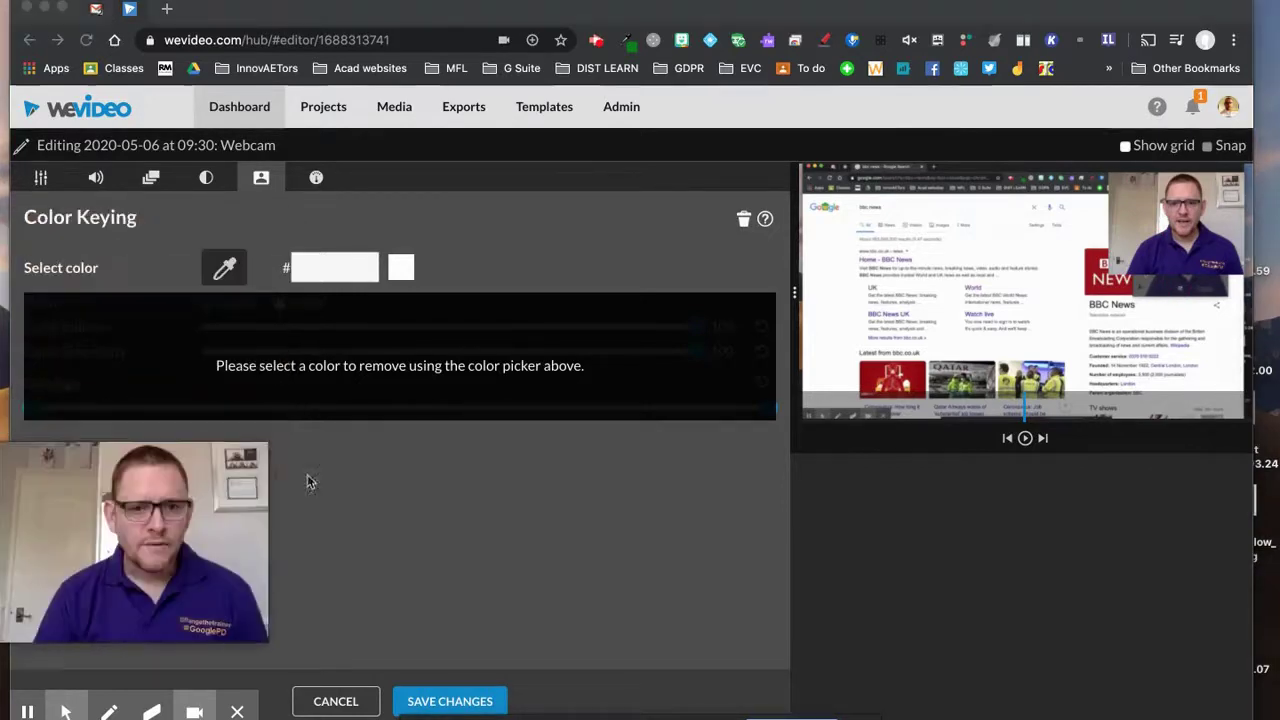
{"action": "left_click", "coordinate": [150, 178]}
{"action": "left_click", "coordinate": [95, 180]}
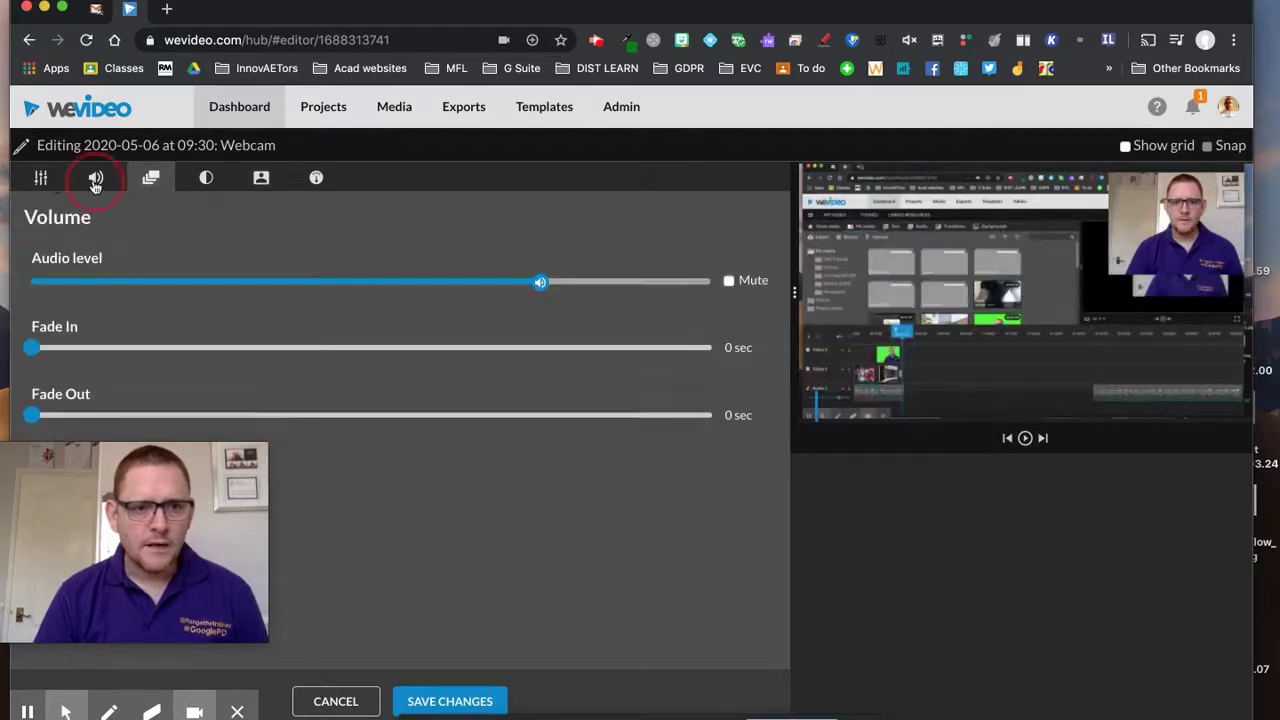
{"action": "left_click", "coordinate": [41, 178]}
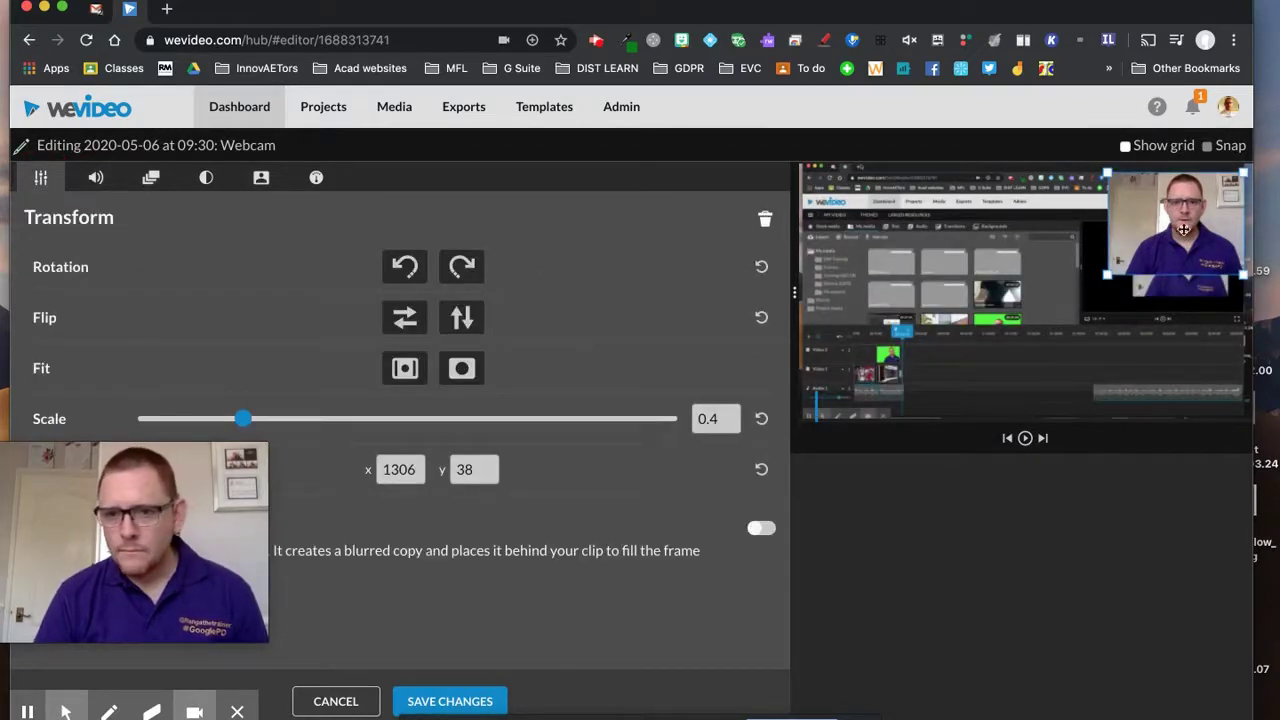
{"action": "left_click_drag", "start_coordinate": [1189, 207], "coordinate": [1195, 377]}
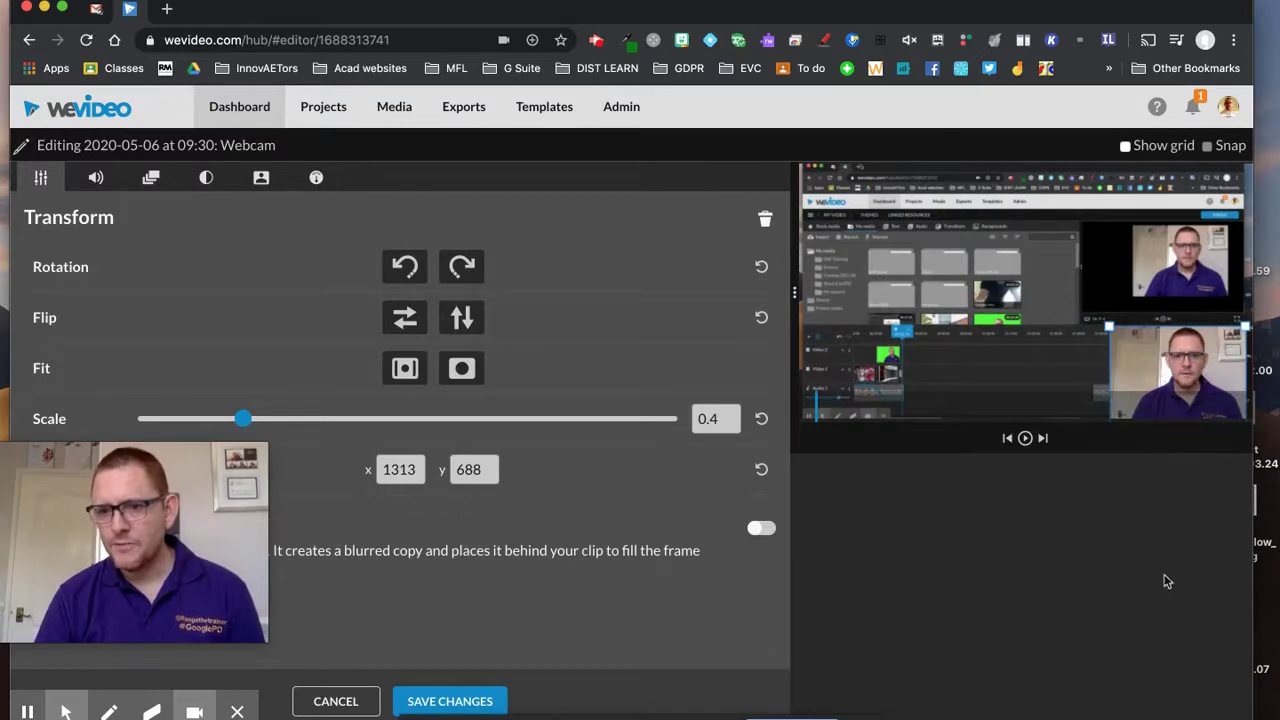
{"action": "left_click", "coordinate": [440, 701]}
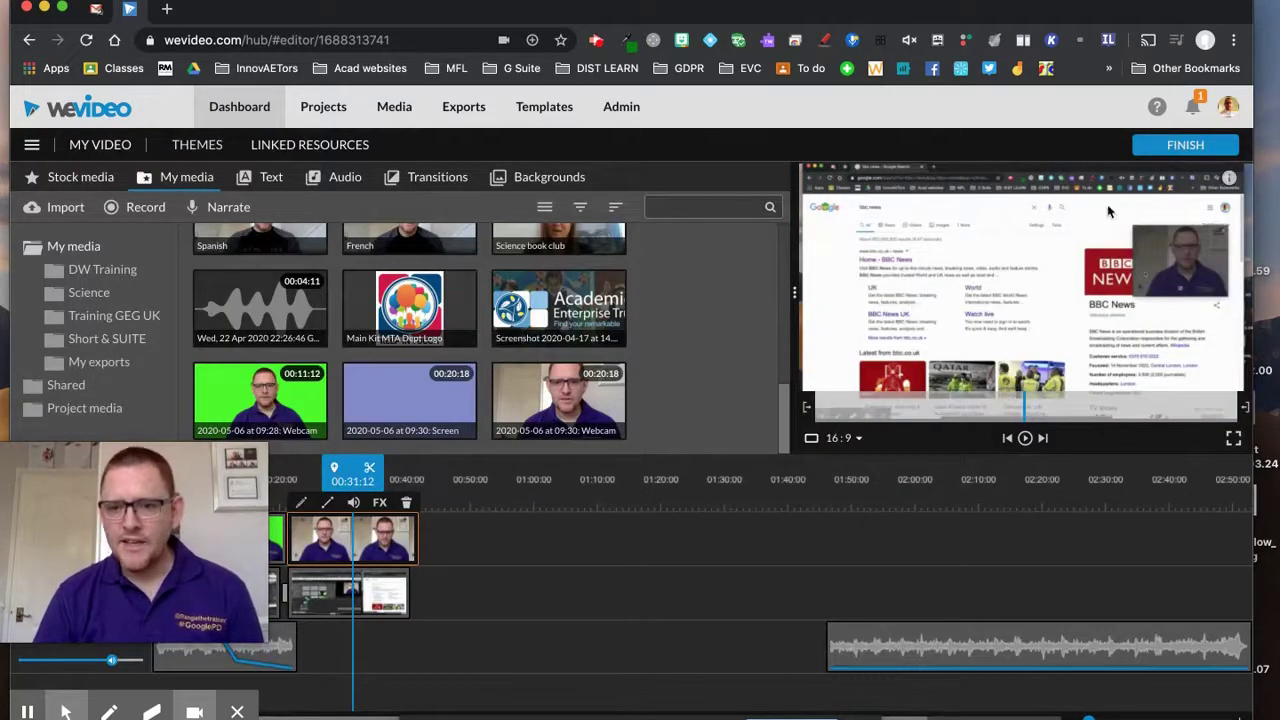
Delete the Late Night News music segment near 01:46 from Audio 1.
{"action": "left_click", "coordinate": [1025, 440]}
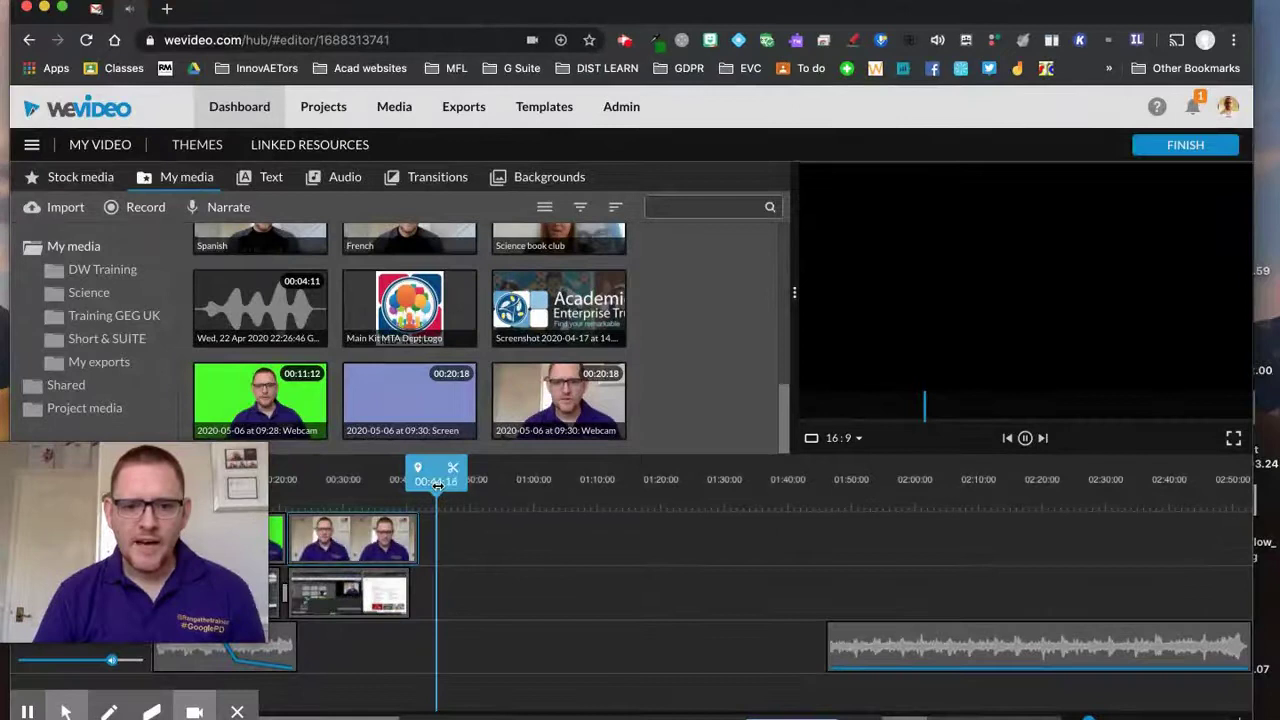
{"action": "left_click", "coordinate": [397, 485]}
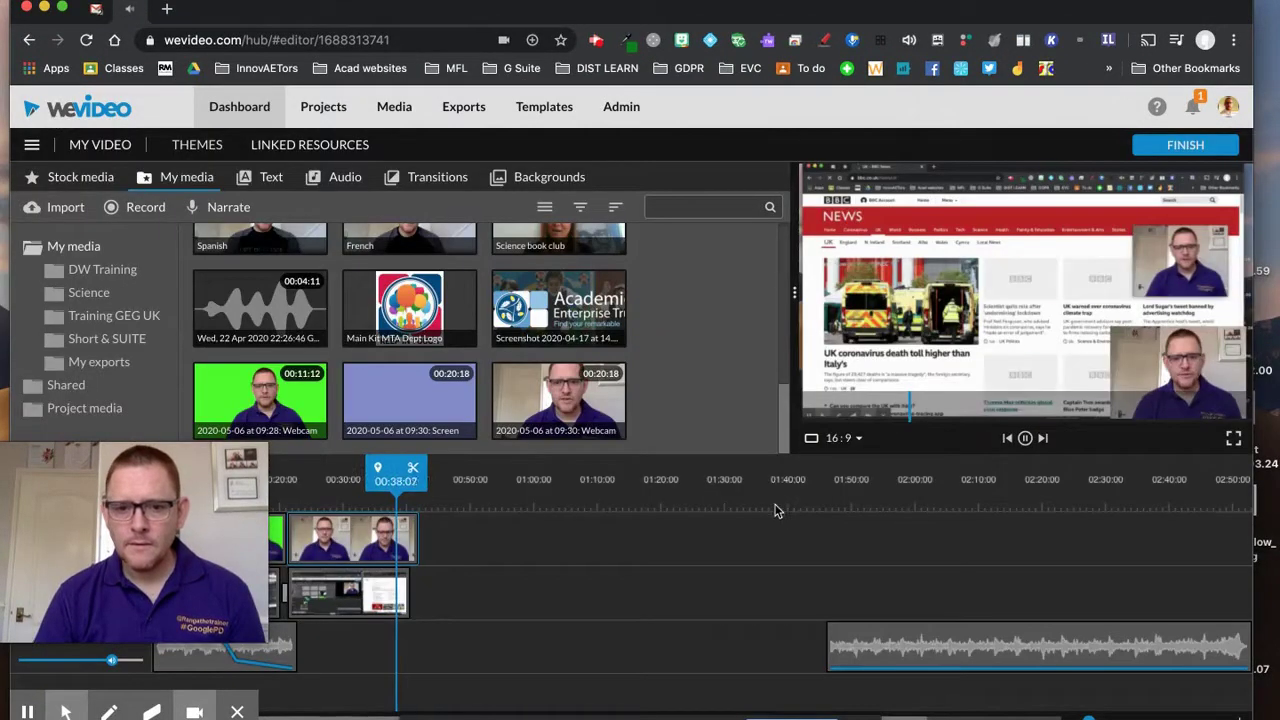
{"action": "left_click", "coordinate": [1025, 437]}
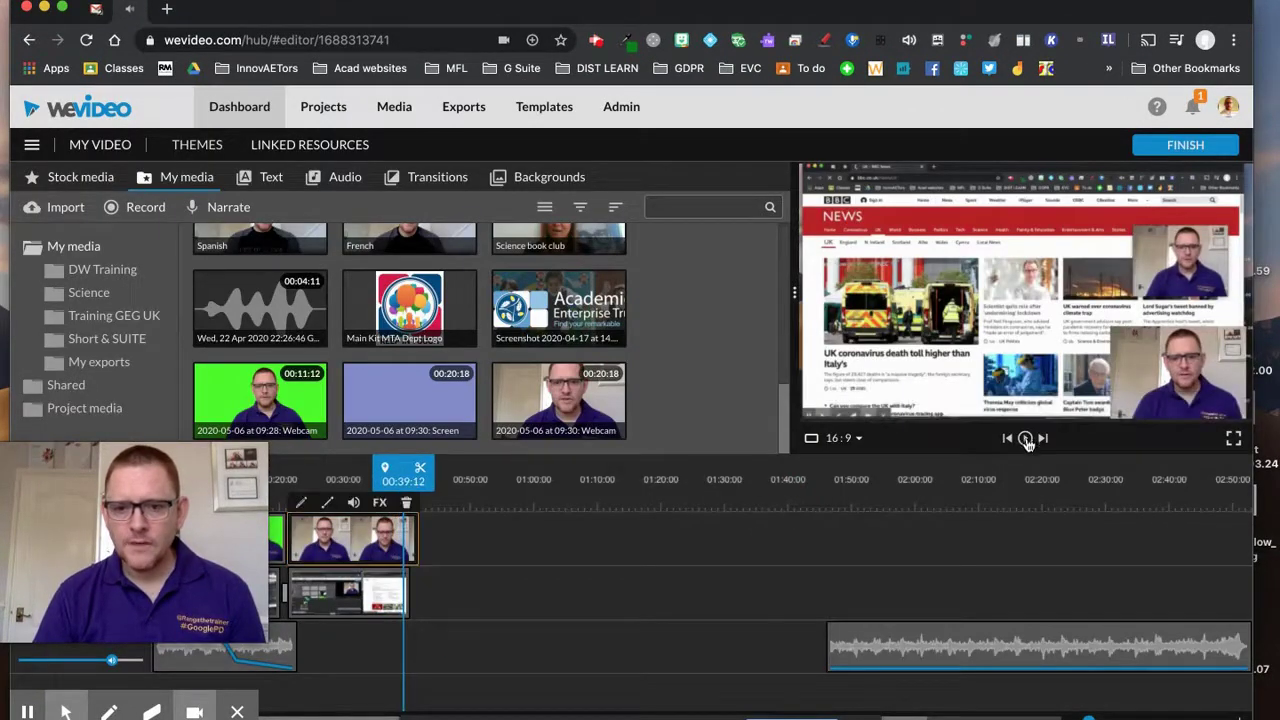
{"action": "left_click", "coordinate": [1004, 663]}
{"action": "key", "text": "Delete"}
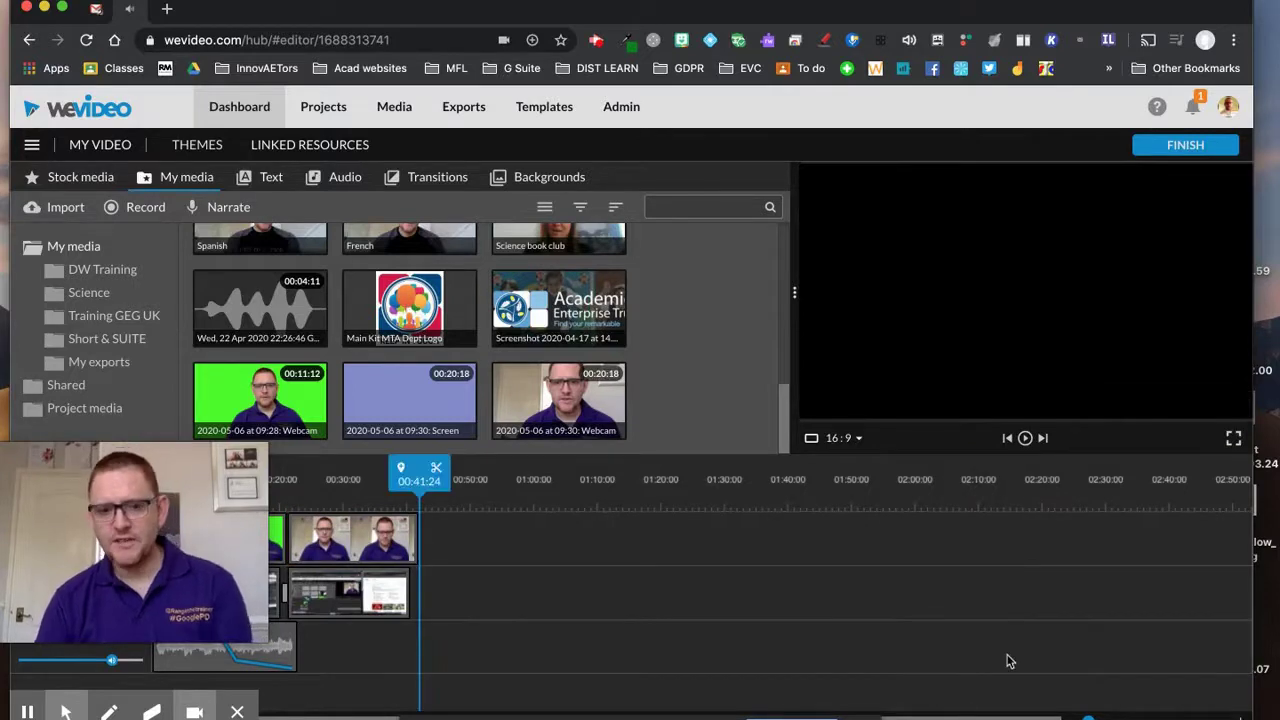
Export the video titled 'News' in HD 1280x720 and return to the editor.
{"action": "left_click", "coordinate": [1177, 145]}
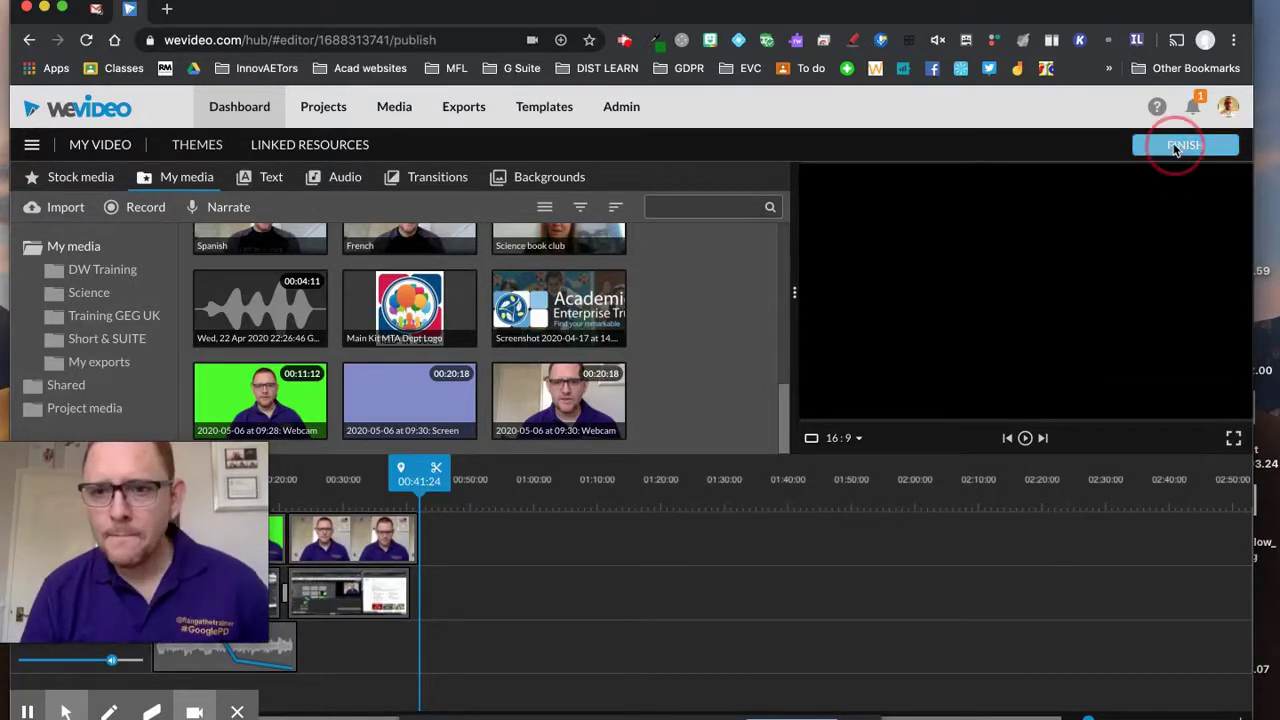
{"action": "left_click_drag", "start_coordinate": [560, 414], "coordinate": [472, 410]}
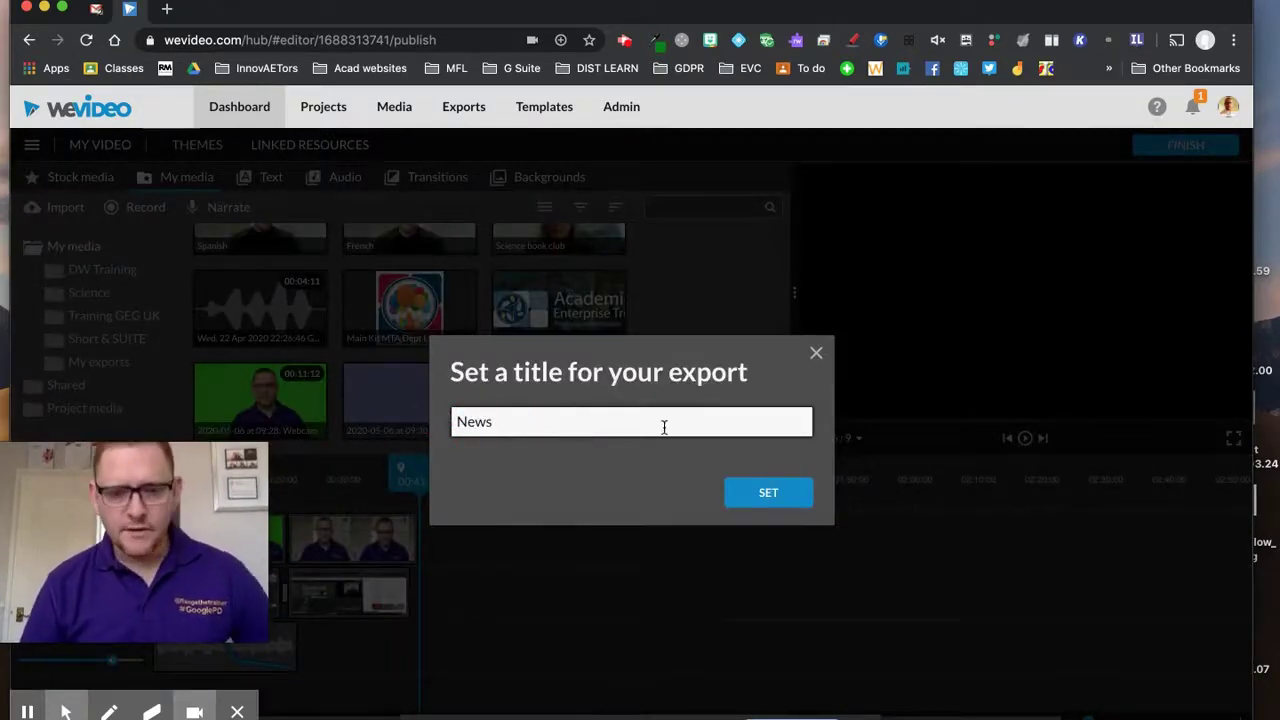
{"action": "left_click", "coordinate": [766, 491]}
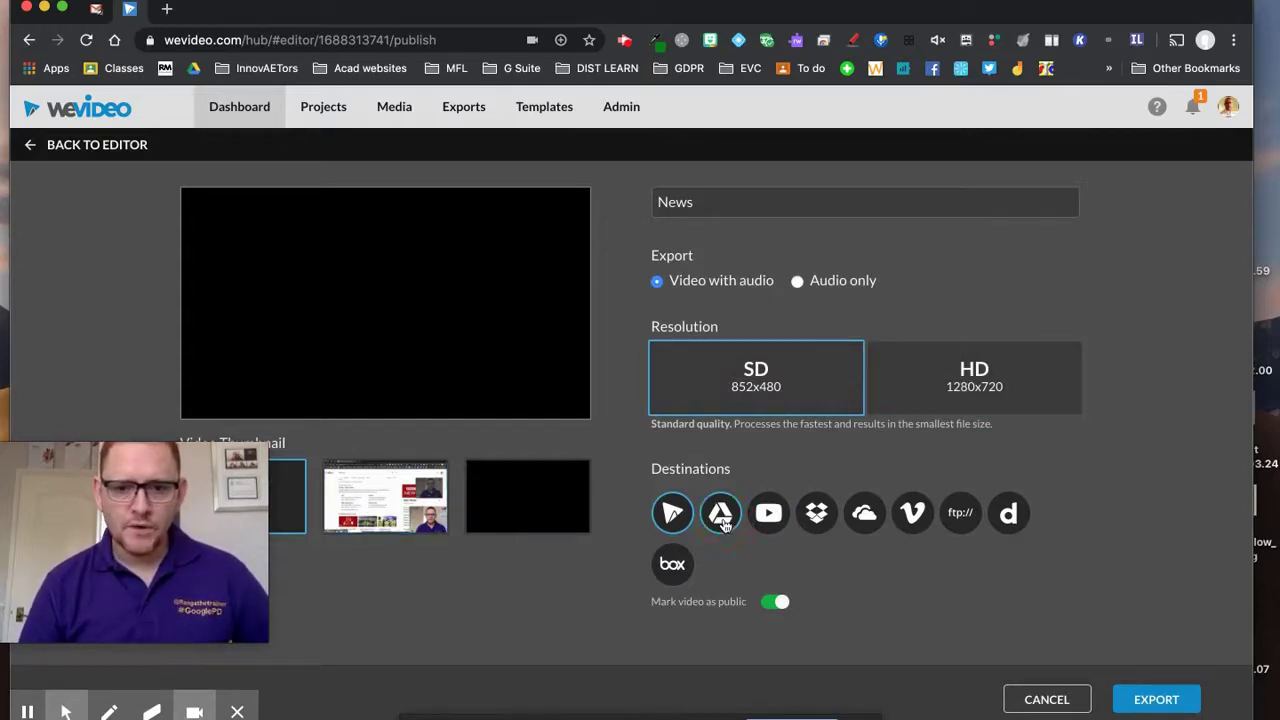
{"action": "left_click", "coordinate": [968, 404]}
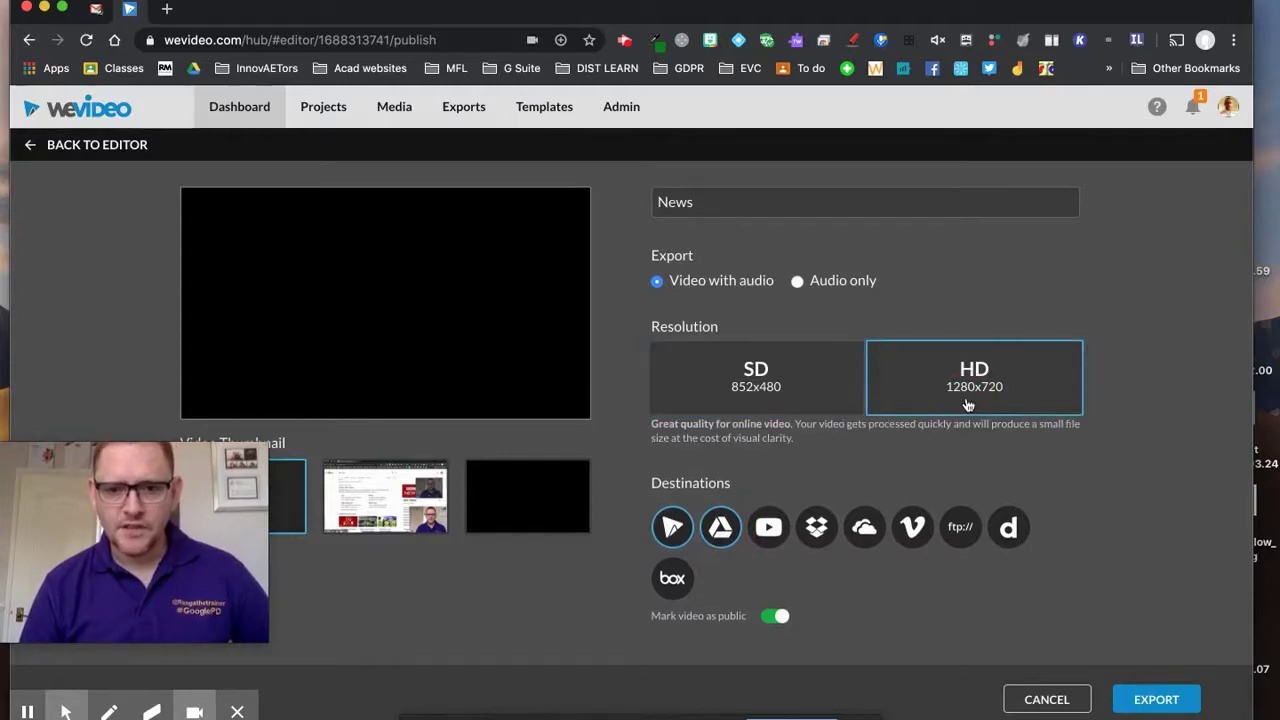
{"action": "left_click", "coordinate": [1150, 699]}
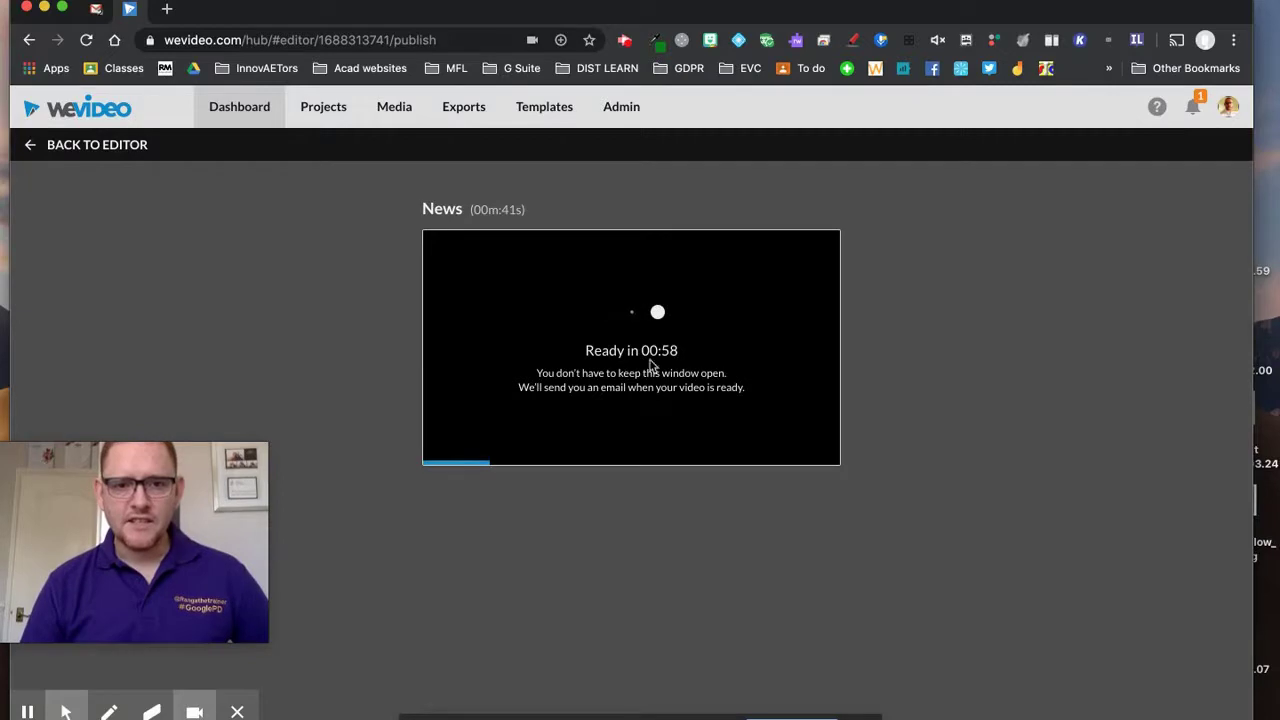
{"action": "left_click", "coordinate": [31, 146]}
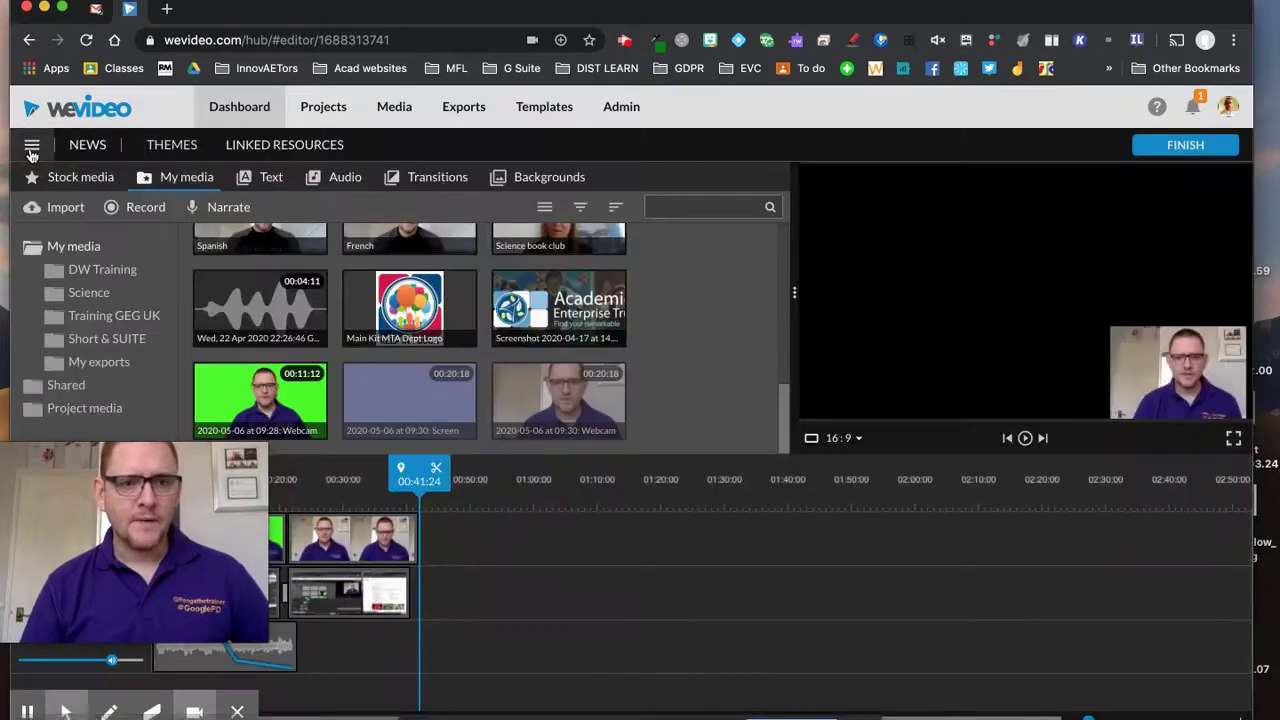